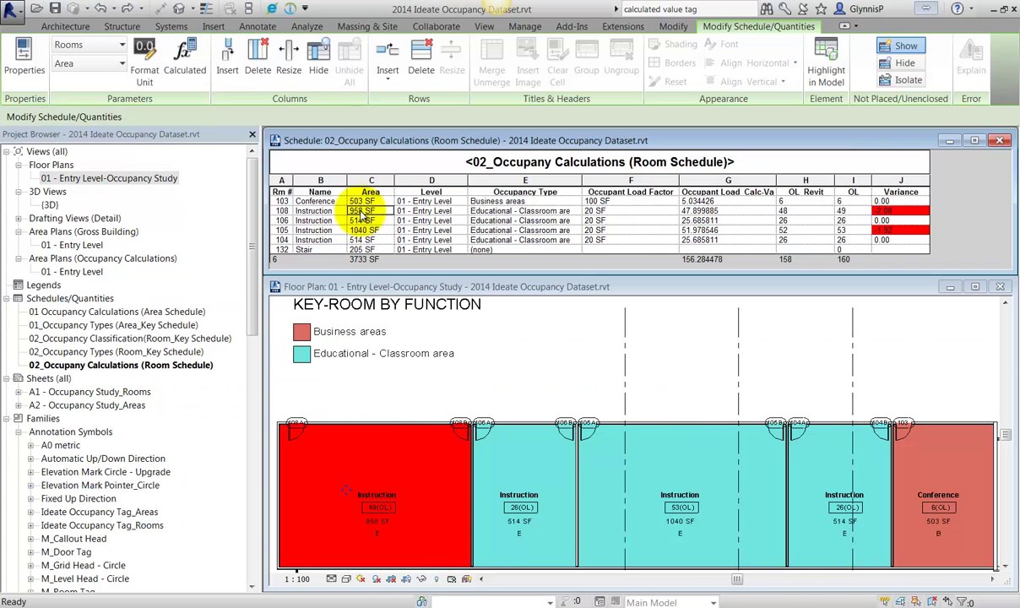
Change room 108's OL value to 48 in the room schedule
{"action": "left_click", "coordinate": [808, 212]}
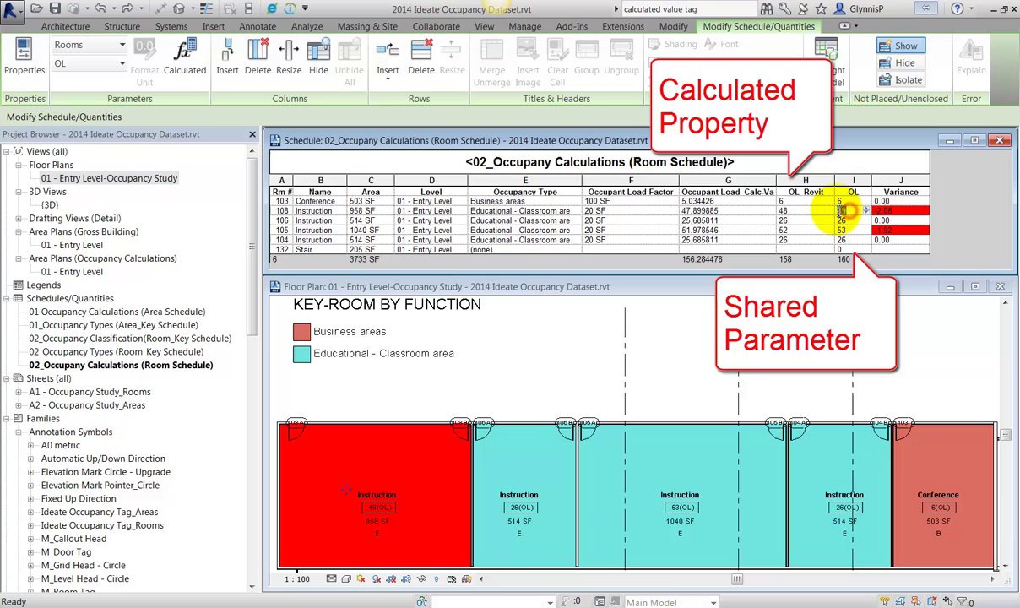
{"action": "left_click", "coordinate": [838, 210]}
{"action": "left_click", "coordinate": [853, 240]}
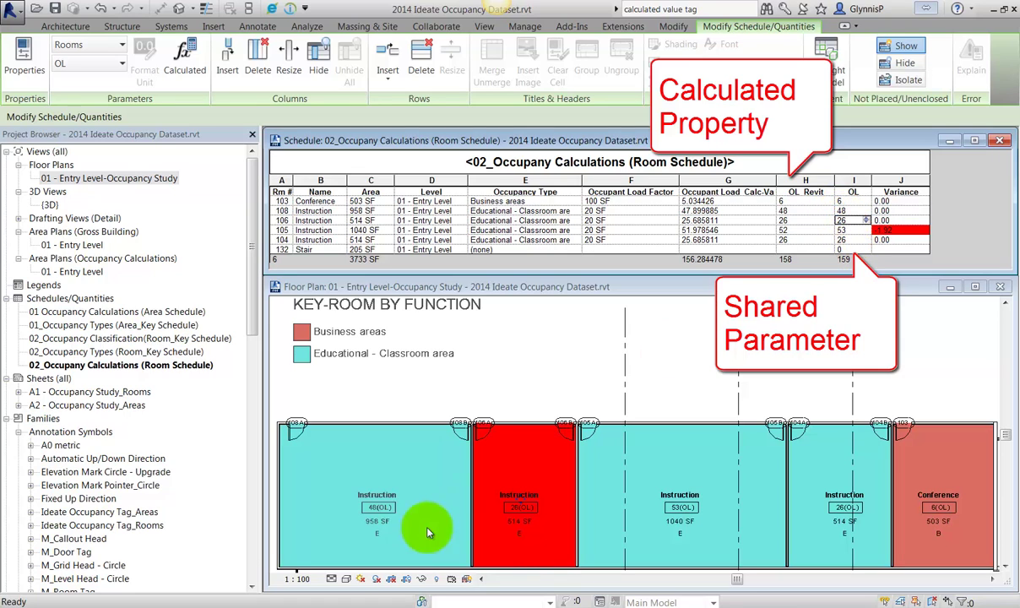
Drag the long wall along the rooms' edge upward in the floor plan to enlarge the rooms
{"action": "left_click", "coordinate": [388, 422]}
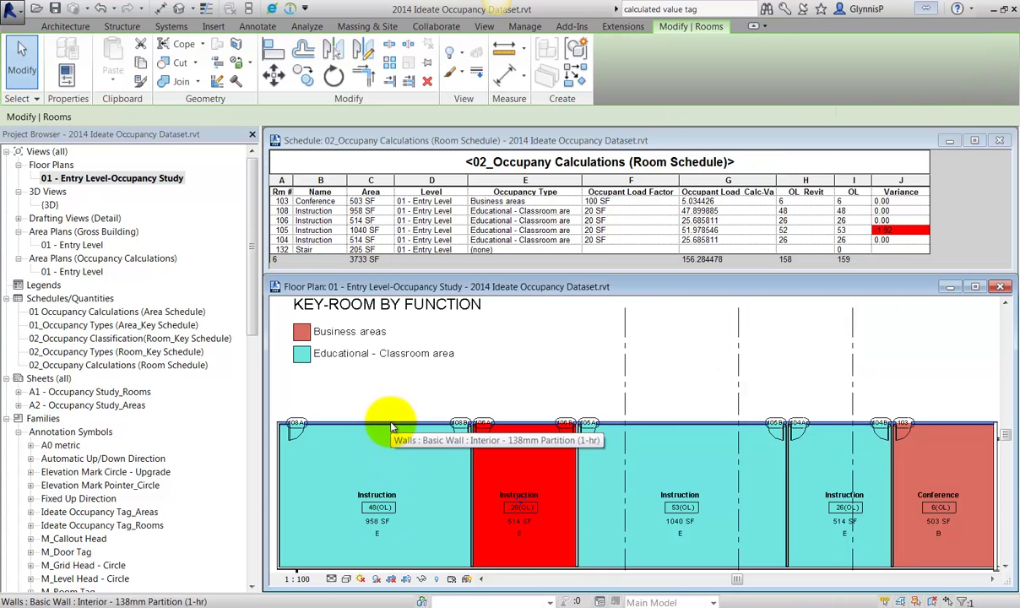
{"action": "left_click", "coordinate": [392, 423]}
{"action": "left_click_drag", "start_coordinate": [394, 409], "coordinate": [396, 394]}
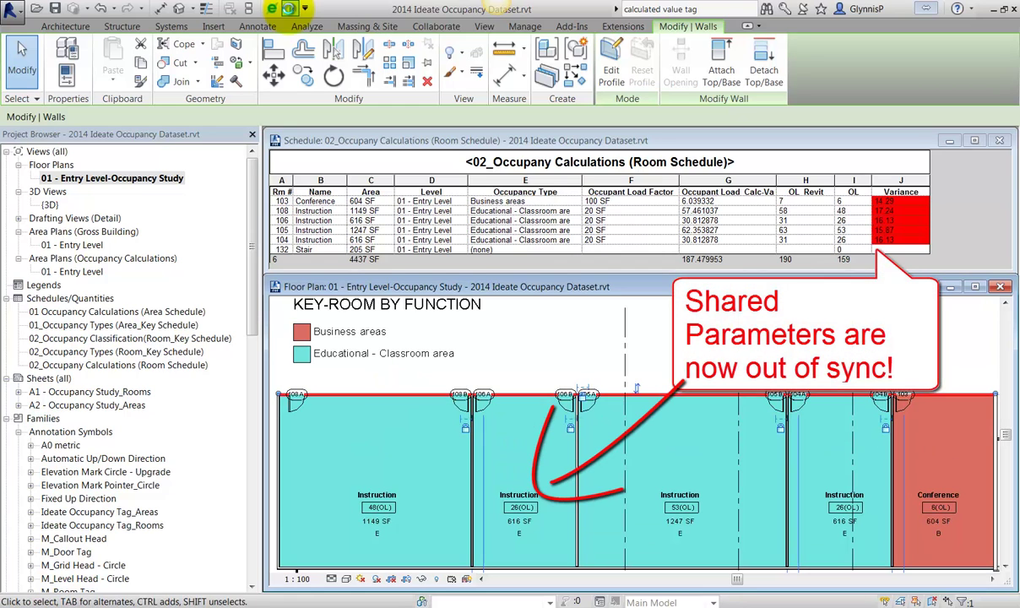
Export the Rooms-Occupancy BIMLink link to Rooms-Occupancy.xlsx and open the file
{"action": "left_click", "coordinate": [289, 8]}
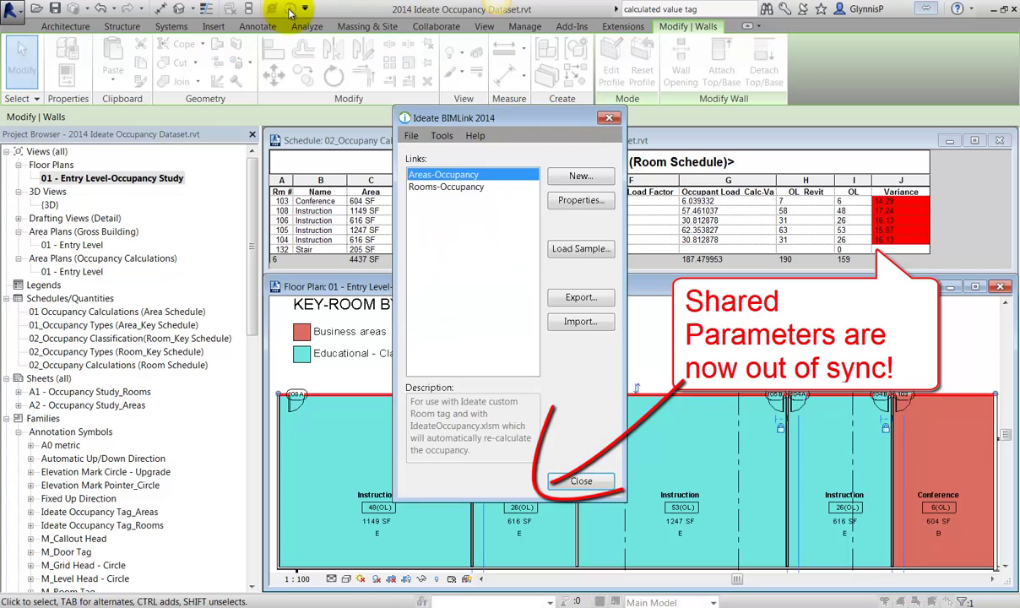
{"action": "left_click", "coordinate": [423, 186]}
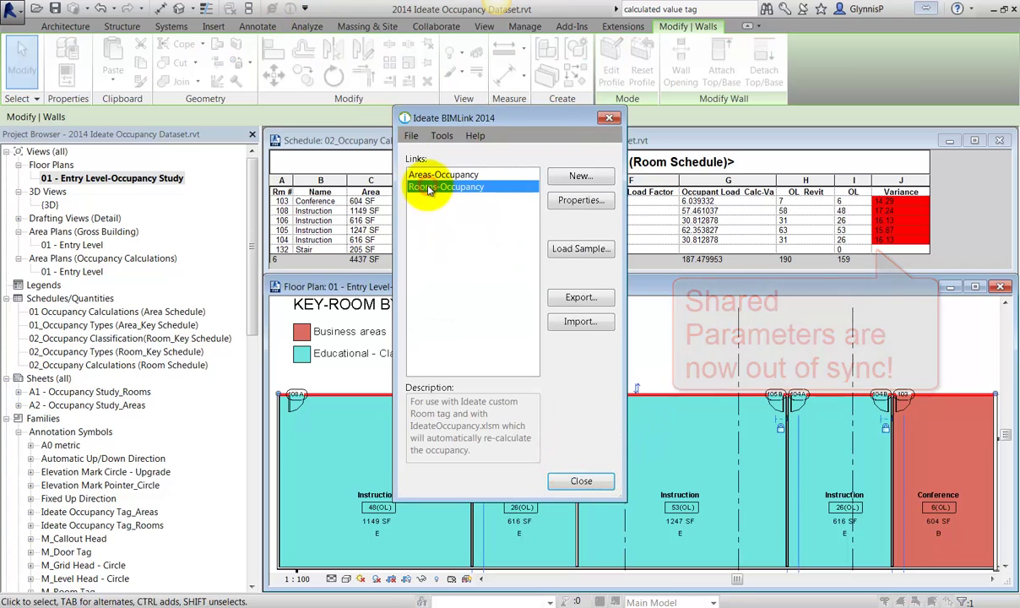
{"action": "left_click", "coordinate": [571, 298]}
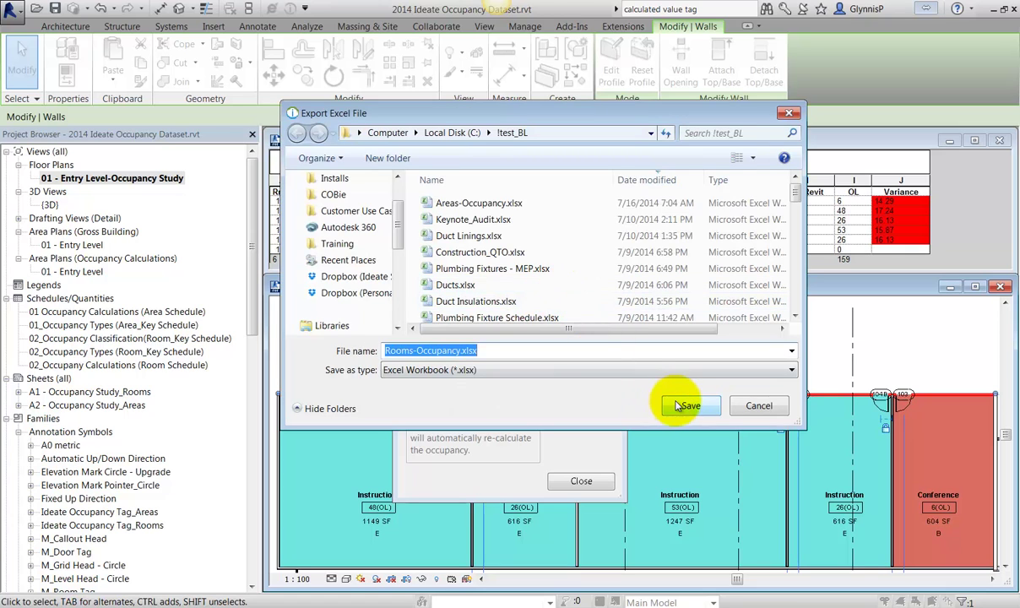
{"action": "left_click", "coordinate": [689, 406]}
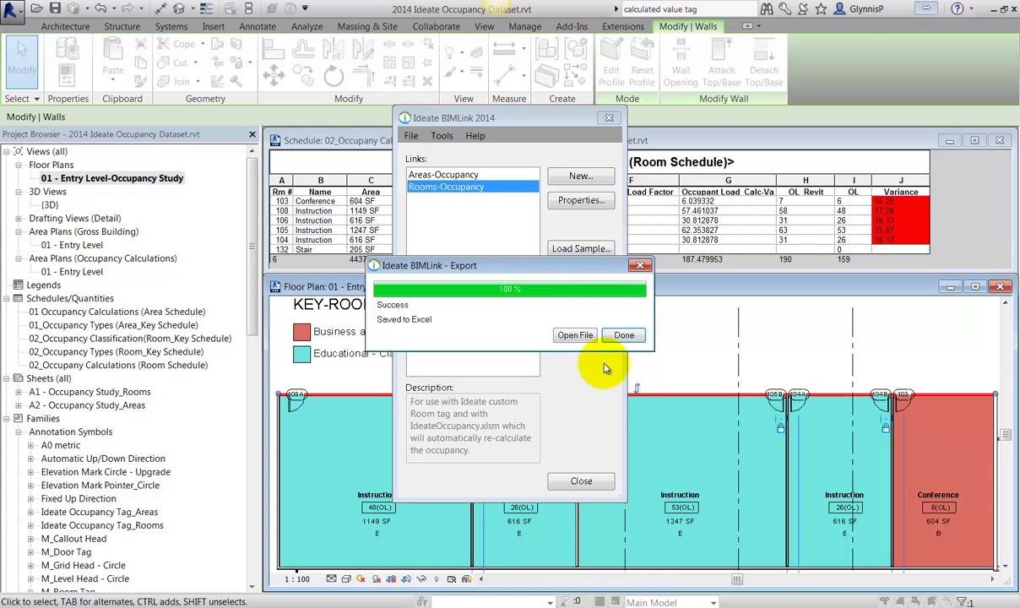
{"action": "left_click", "coordinate": [574, 337]}
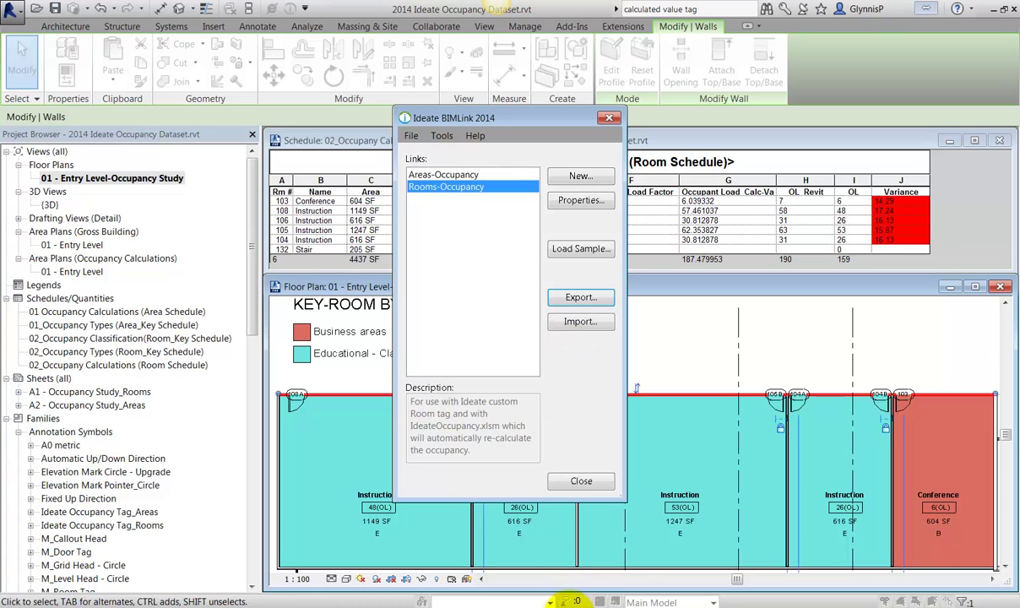
Enter =ROUNDUP(E2/F2,0) in G2 so the Conference room's OL becomes 7
{"action": "left_click", "coordinate": [571, 593]}
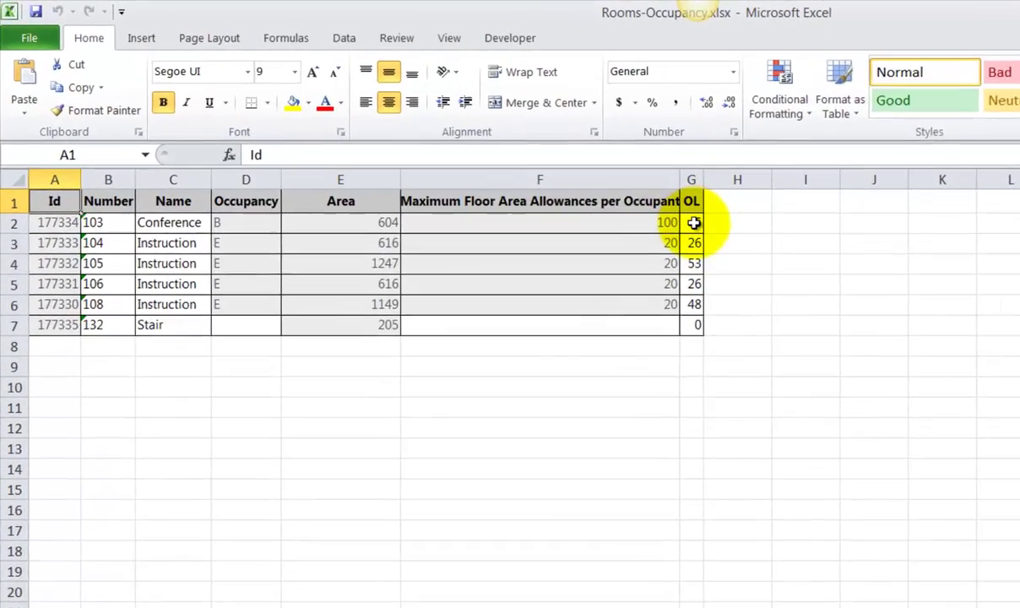
{"action": "left_click", "coordinate": [693, 222]}
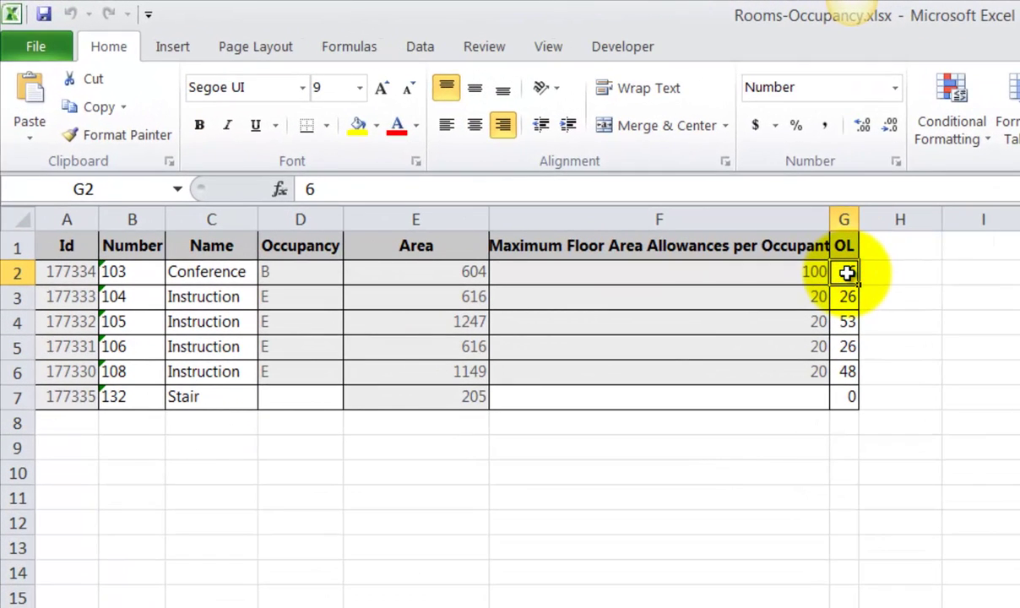
{"action": "type", "text": "="}
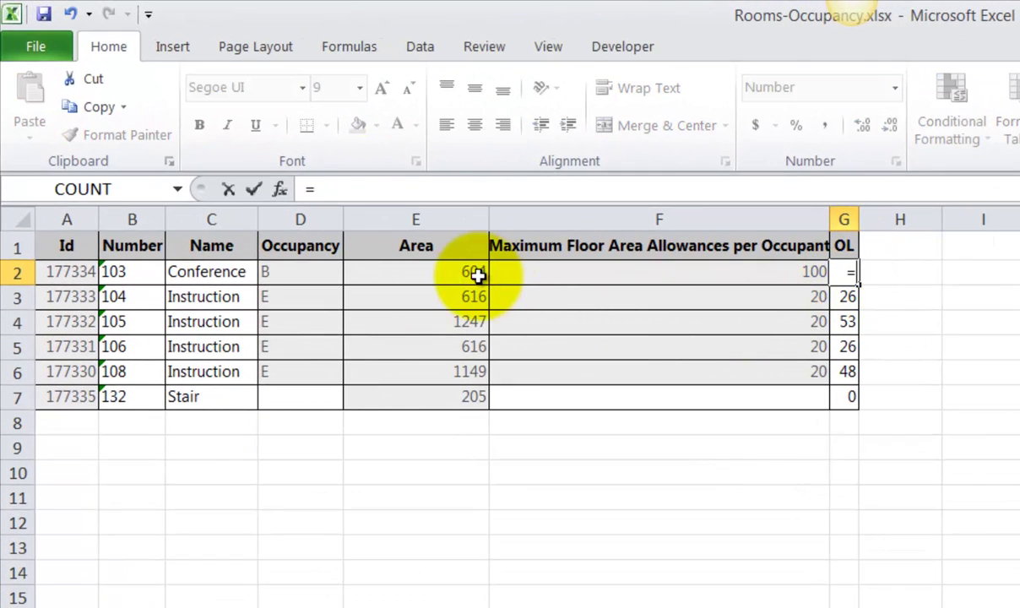
{"action": "type", "text": "roundup("}
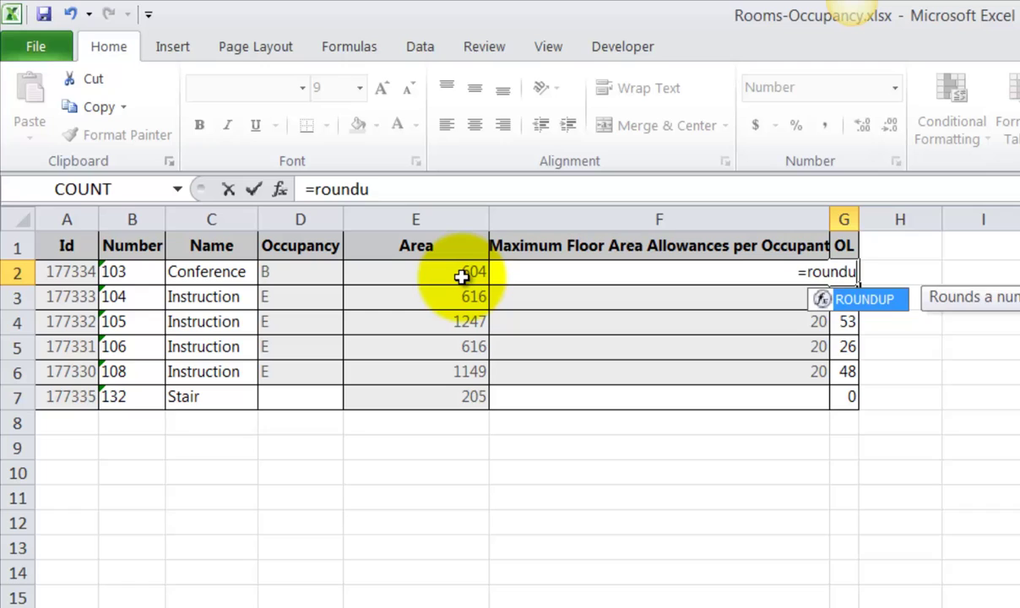
{"action": "left_click", "coordinate": [461, 277]}
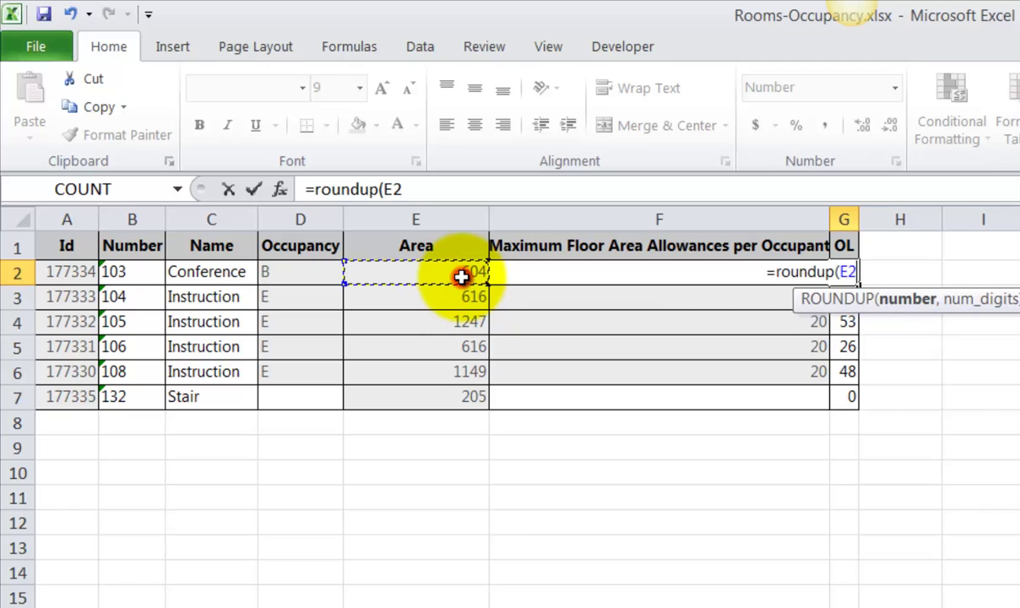
{"action": "type", "text": "/"}
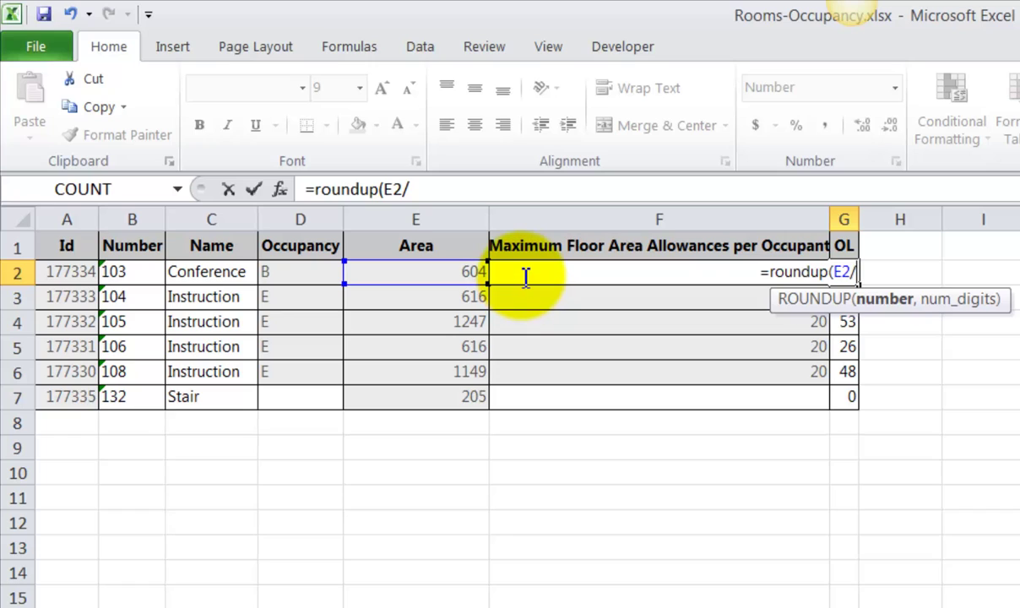
{"action": "type", "text": "f2,0"}
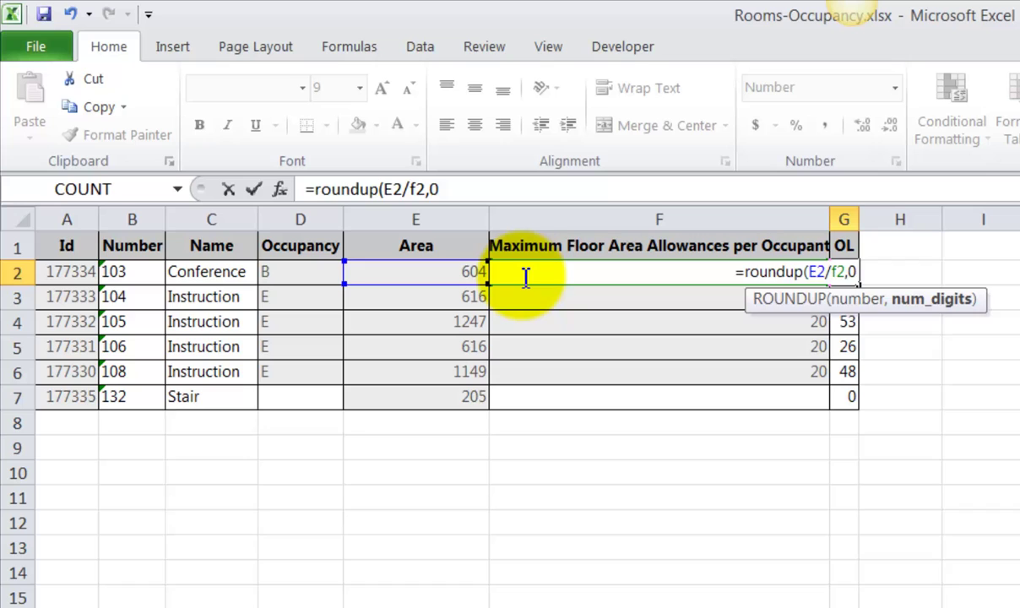
{"action": "type", "text": ")"}
{"action": "key", "text": "Return"}
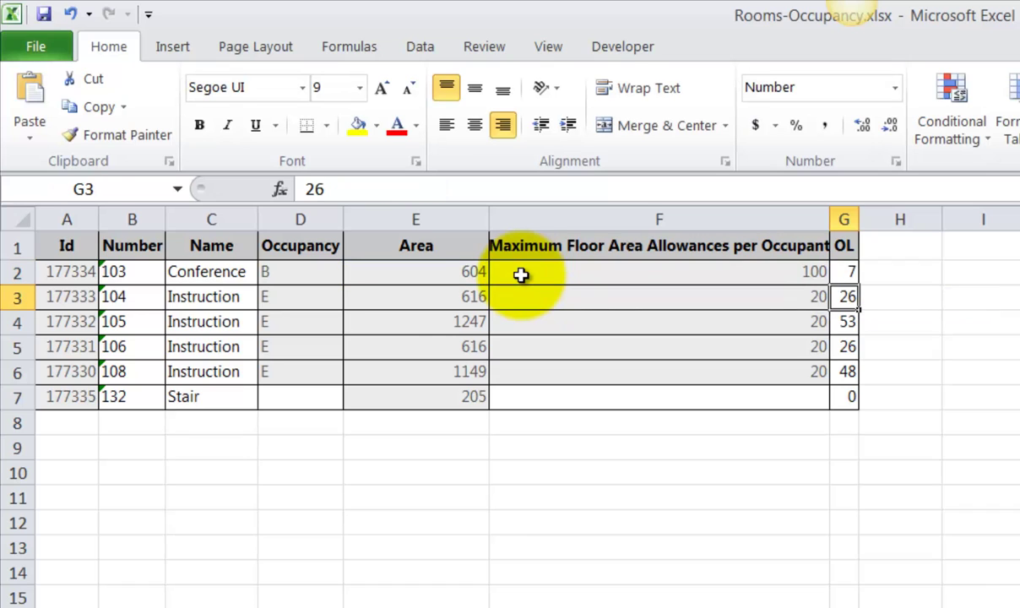
{"action": "left_click", "coordinate": [849, 271]}
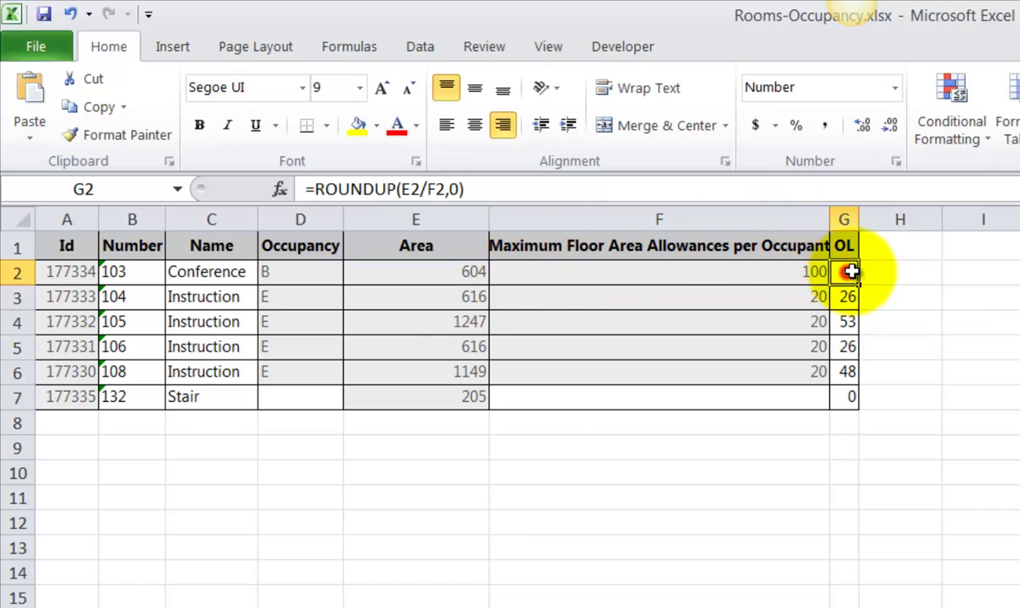
Fill the OL formula down through row 7
{"action": "left_click_drag", "start_coordinate": [858, 282], "coordinate": [853, 409]}
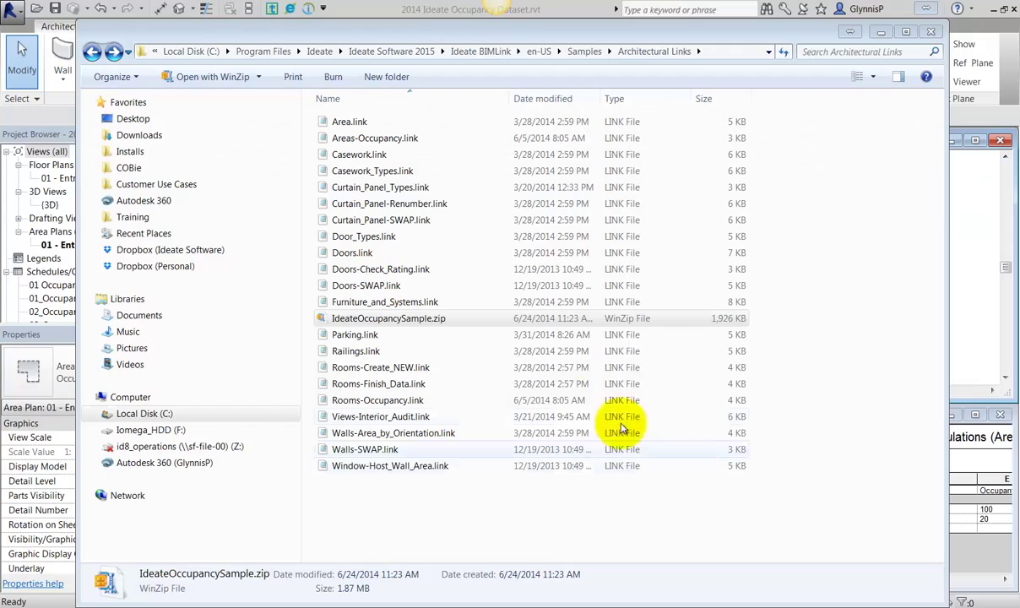
Open IdeateOccupancySample.zip from the Architectural Links samples folder
{"action": "double_click", "coordinate": [416, 317]}
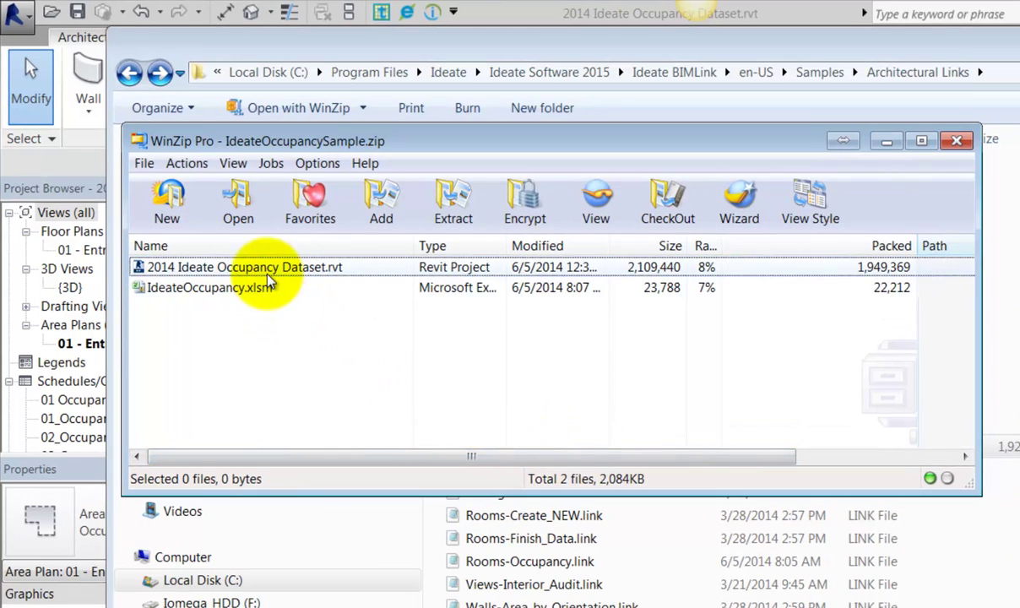
Extract 2014 Ideate Occupancy Dataset.rvt and IdeateOccupancy.xlsm to C:\!test
{"action": "left_click", "coordinate": [228, 230]}
{"action": "left_click", "coordinate": [256, 292], "text": "shift"}
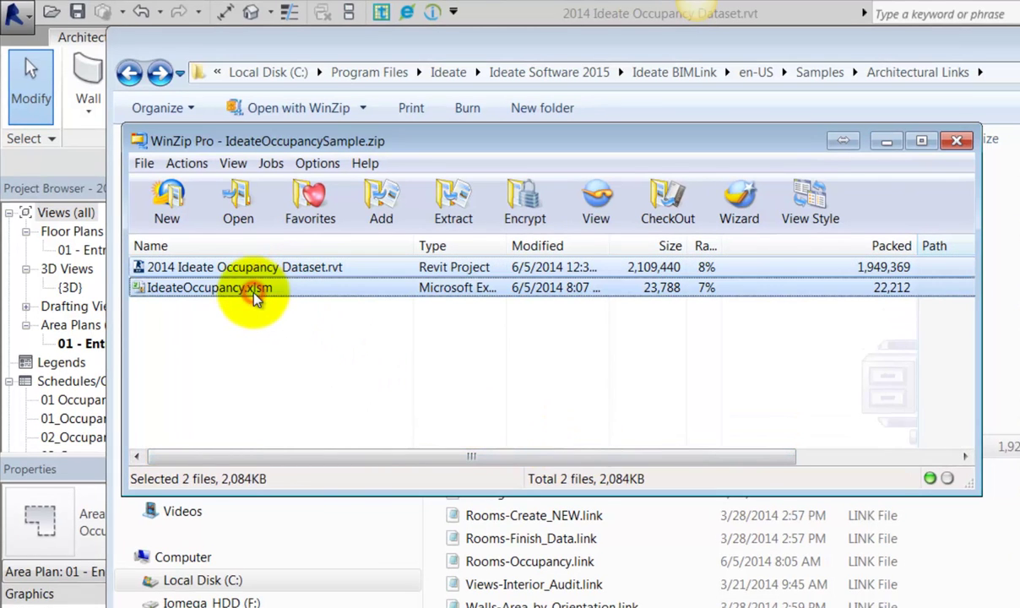
{"action": "left_click", "coordinate": [453, 209]}
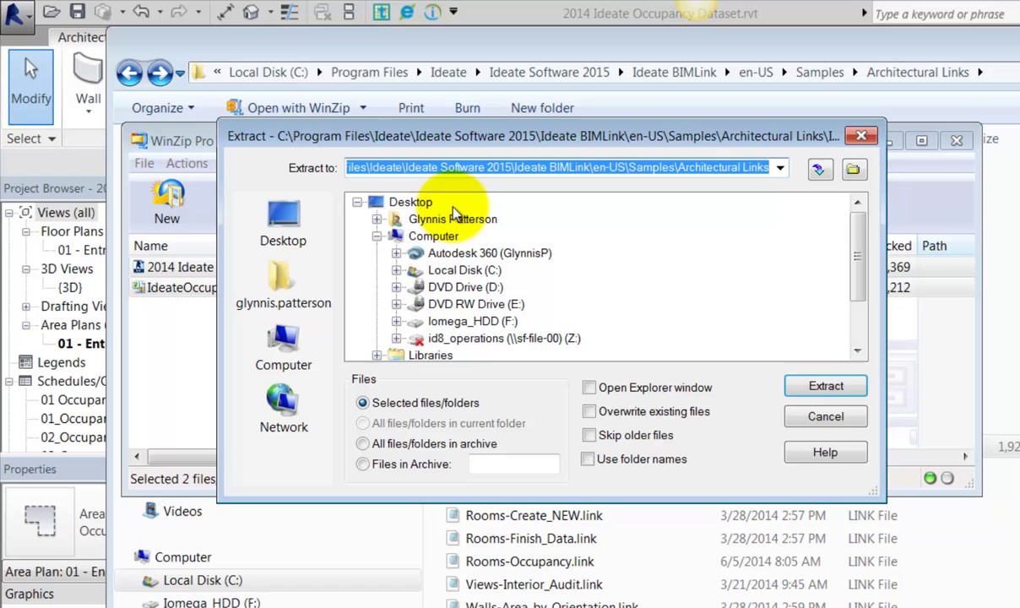
{"action": "left_click", "coordinate": [396, 270]}
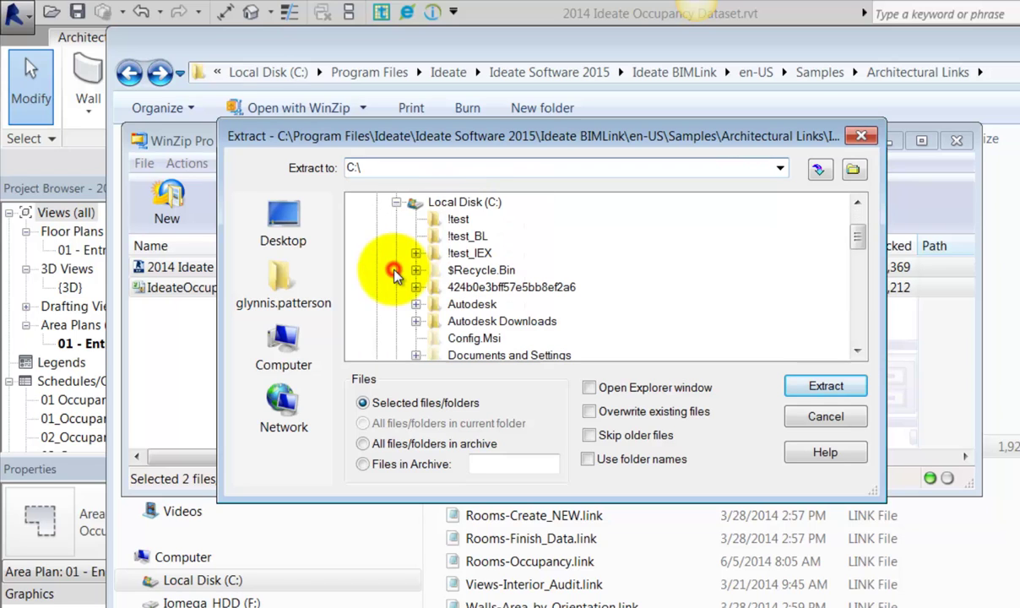
{"action": "left_click", "coordinate": [435, 218]}
{"action": "left_click", "coordinate": [811, 386]}
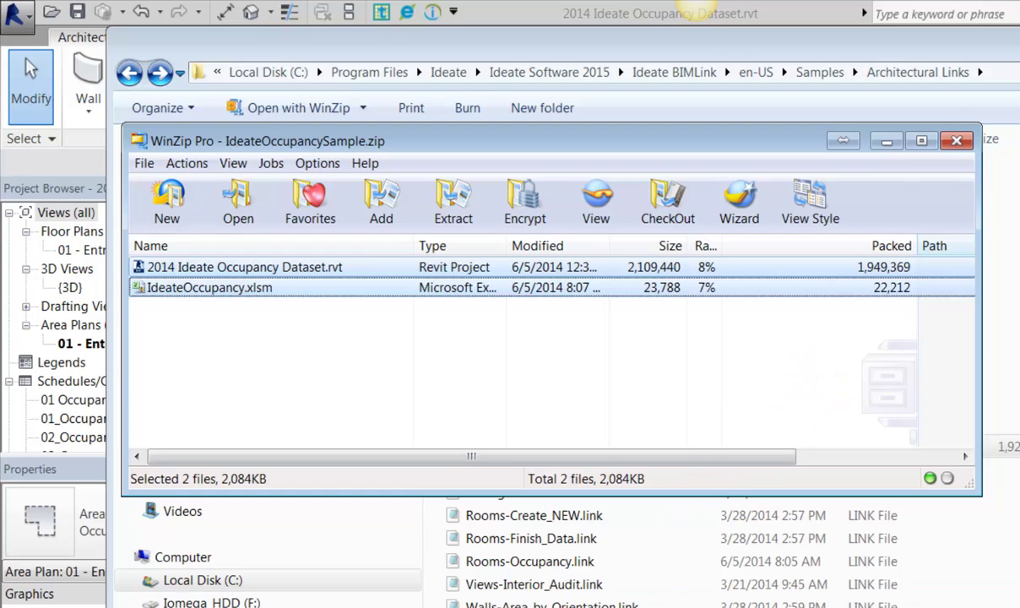
Close WinZip and open IdeateOccupancy.xlsm from C:\!test in Excel
{"action": "left_click", "coordinate": [954, 142]}
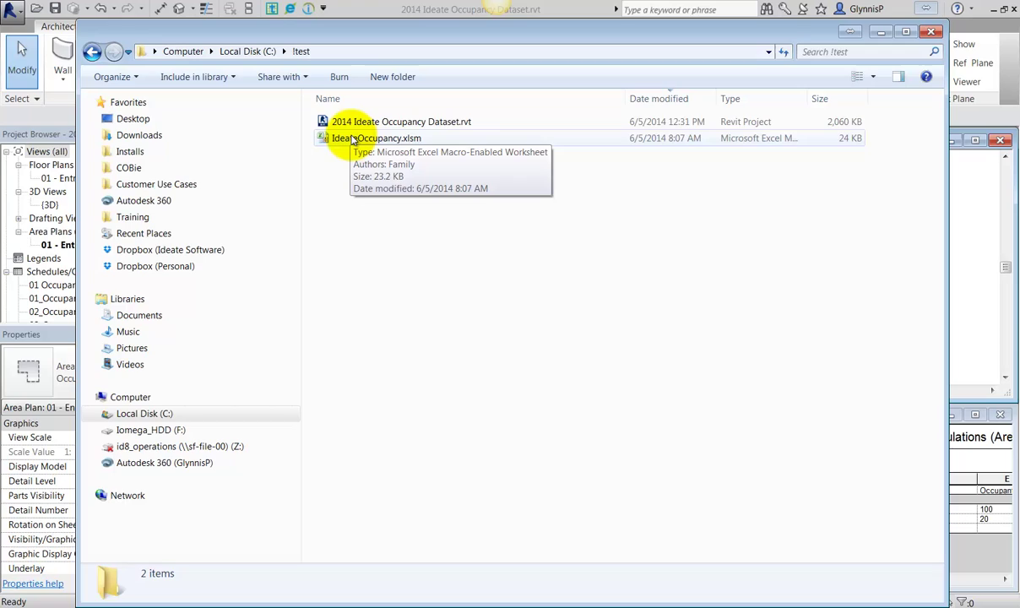
{"action": "left_click", "coordinate": [353, 139]}
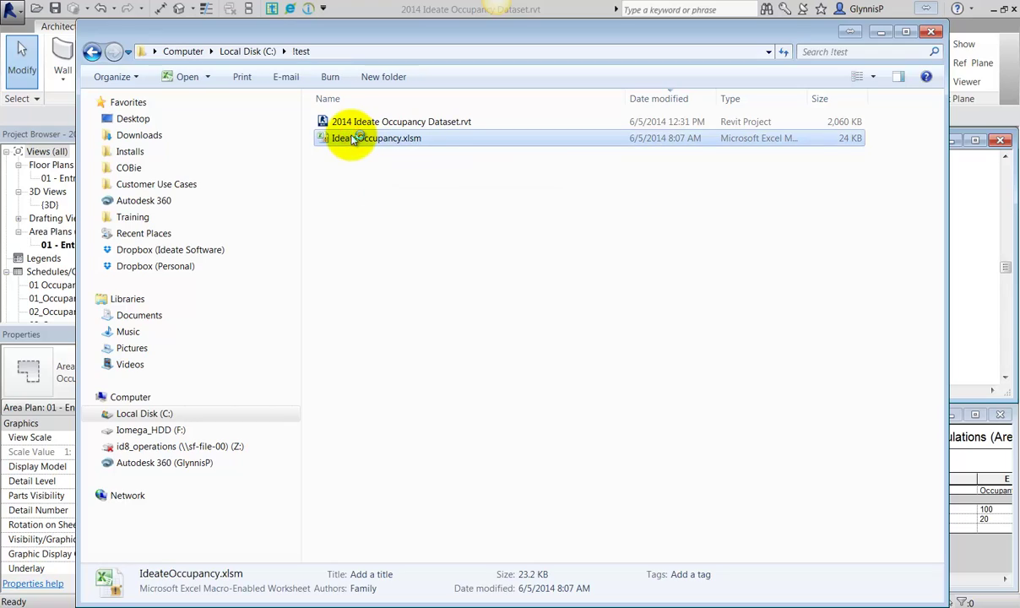
{"action": "double_click", "coordinate": [353, 138]}
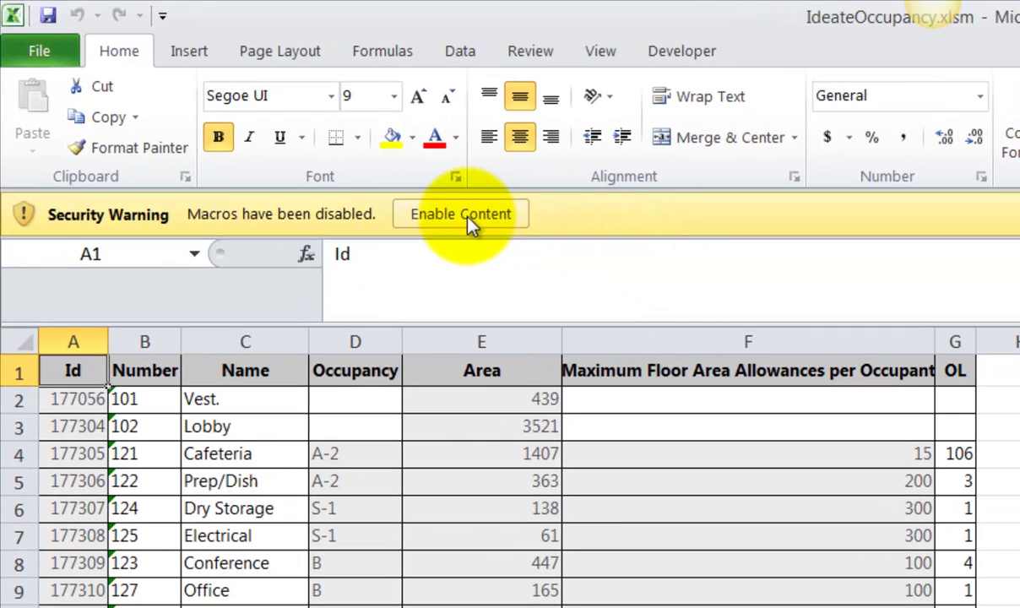
Enable the workbook's macros and inspect the room occupancy formula on the Formulas sheet
{"action": "left_click", "coordinate": [467, 220]}
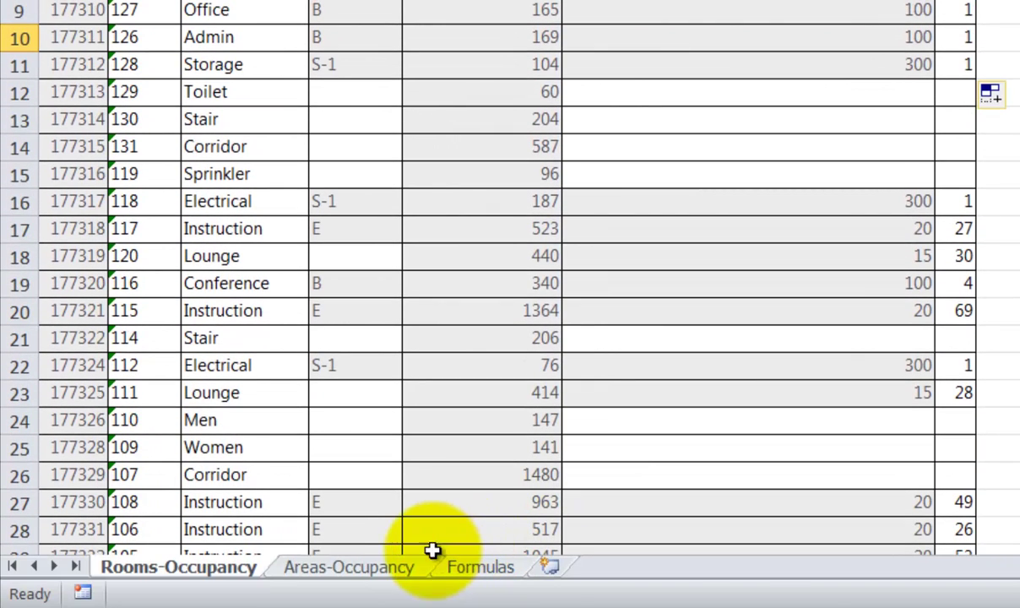
{"action": "left_click", "coordinate": [315, 571]}
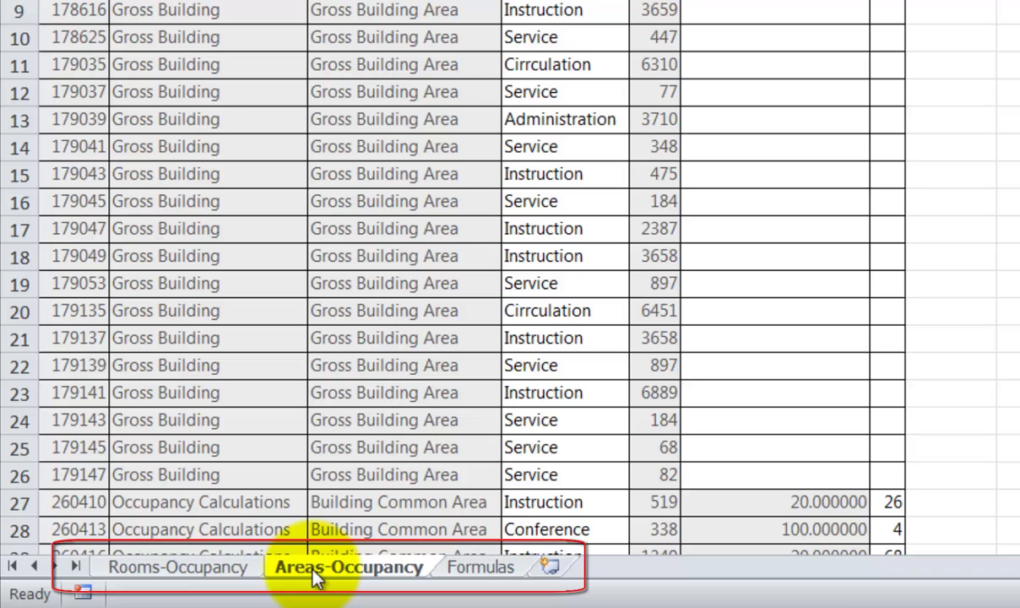
{"action": "left_click", "coordinate": [455, 575]}
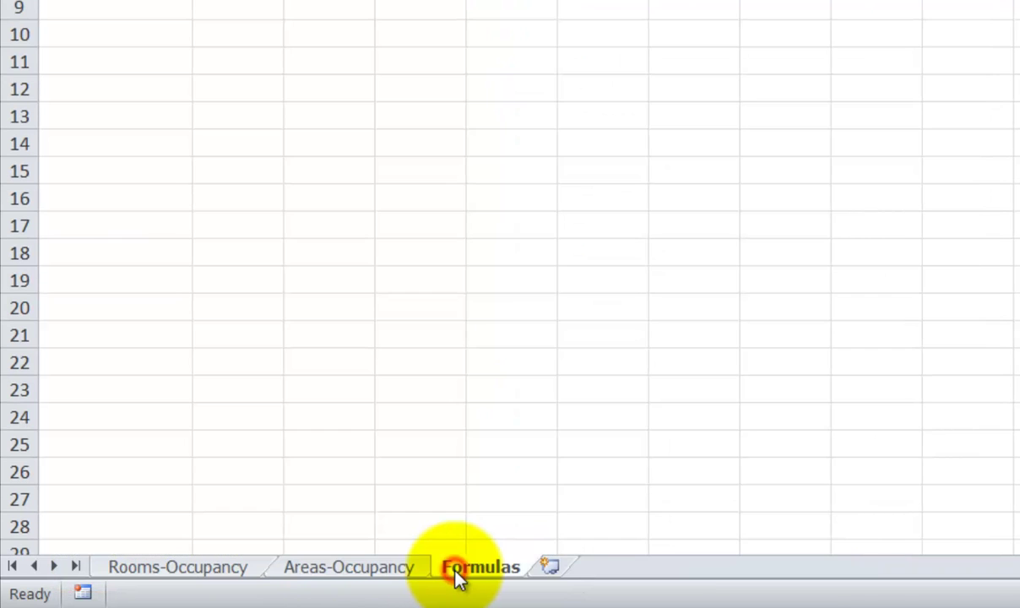
{"action": "left_click", "coordinate": [101, 135]}
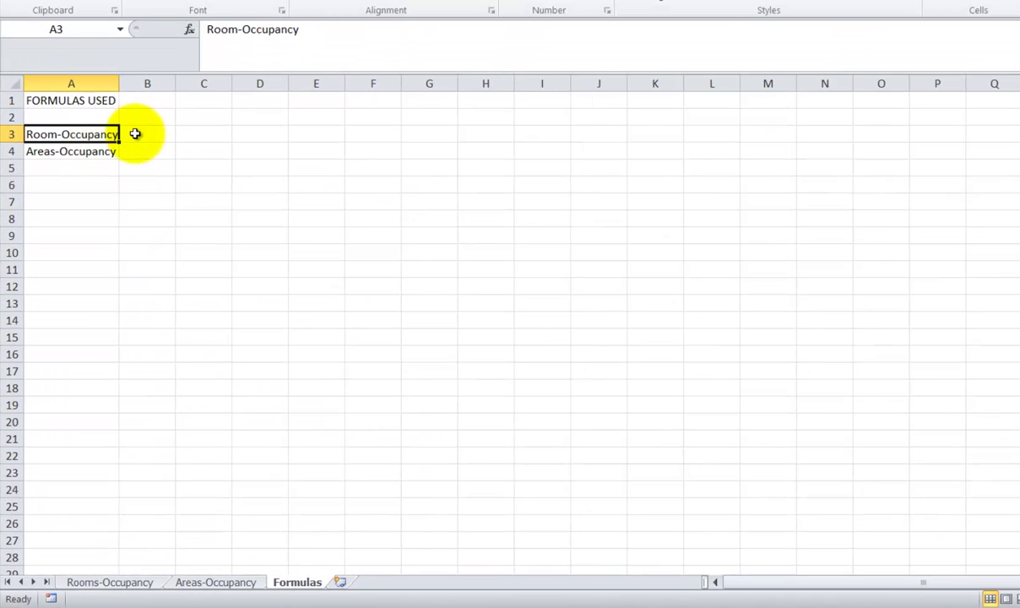
{"action": "left_click", "coordinate": [137, 132]}
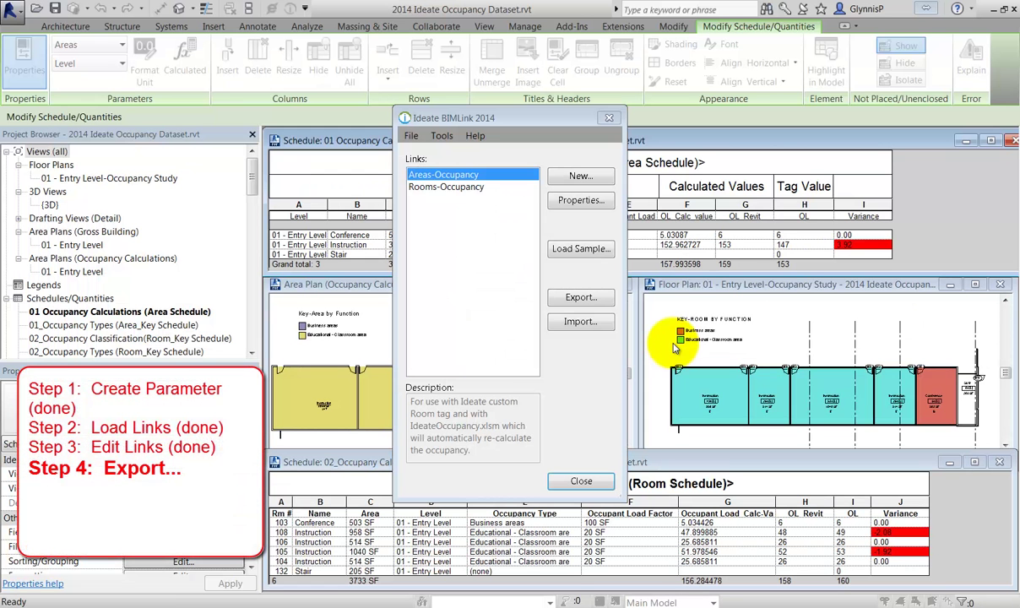
Export the Areas-Occupancy link into C:\!test\IdeateOccupancy.xlsm as a macro-enabled workbook
{"action": "left_click", "coordinate": [580, 298]}
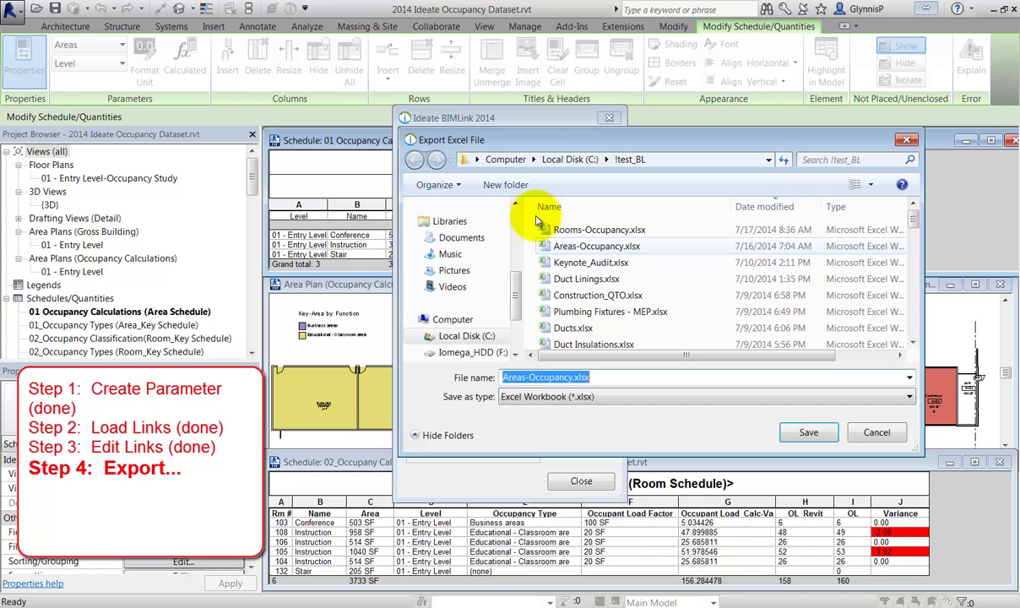
{"action": "left_click", "coordinate": [558, 161]}
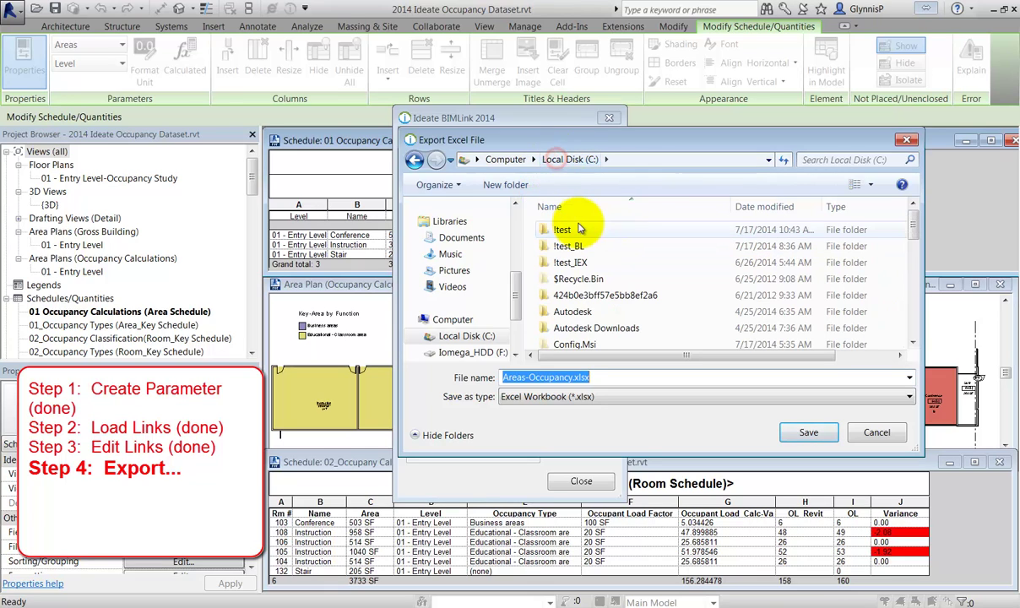
{"action": "double_click", "coordinate": [576, 230]}
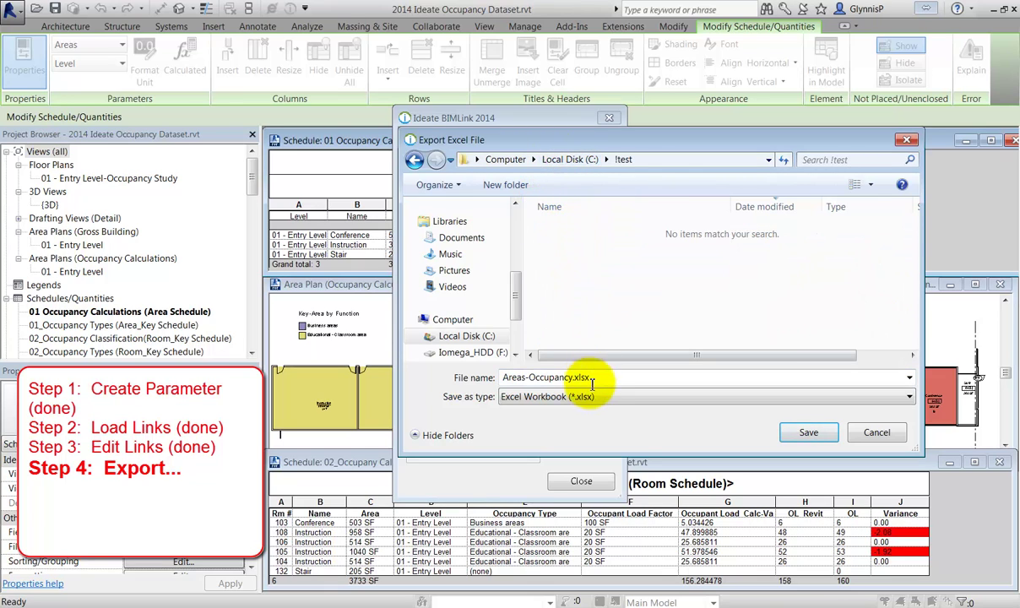
{"action": "left_click", "coordinate": [551, 397]}
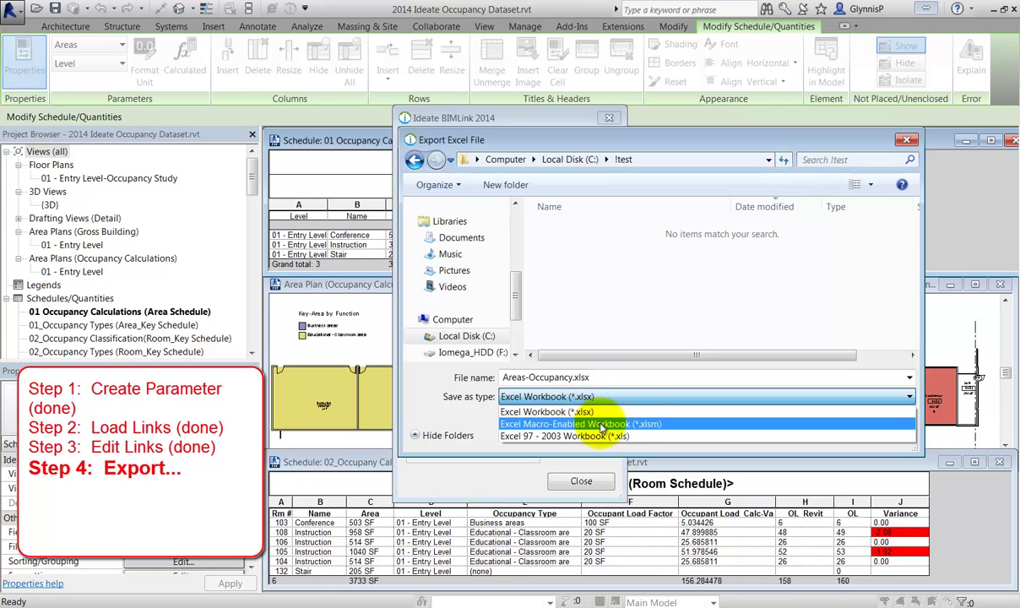
{"action": "left_click", "coordinate": [598, 423]}
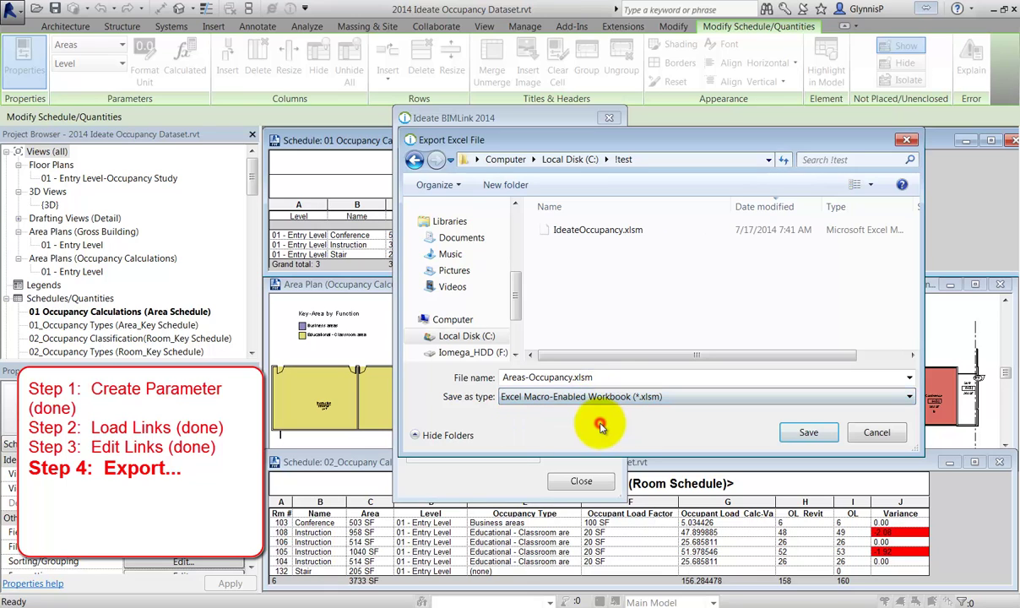
{"action": "left_click", "coordinate": [591, 230]}
{"action": "left_click", "coordinate": [805, 433]}
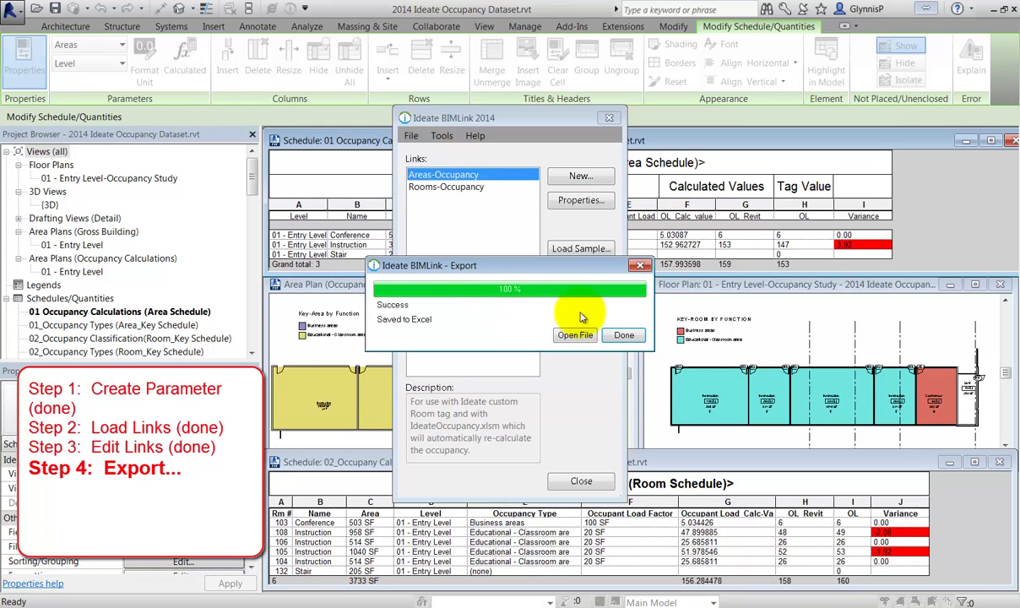
{"action": "left_click", "coordinate": [624, 335]}
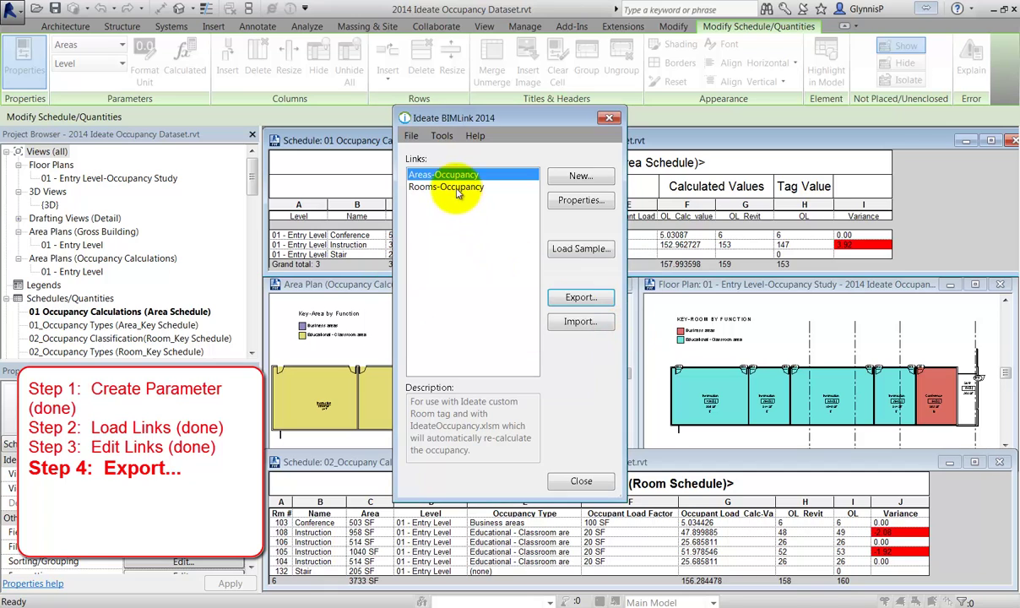
Export Rooms-Occupancy into the same workbook, replacing its worksheet, and open it in Excel
{"action": "left_click", "coordinate": [443, 187]}
{"action": "left_click", "coordinate": [567, 300]}
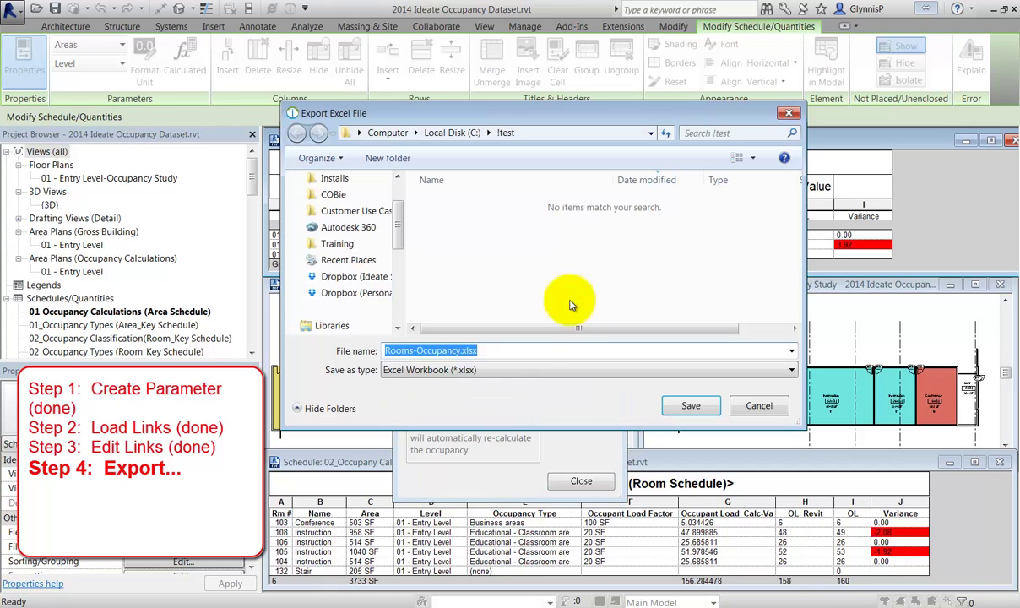
{"action": "left_click", "coordinate": [497, 370]}
{"action": "left_click", "coordinate": [501, 396]}
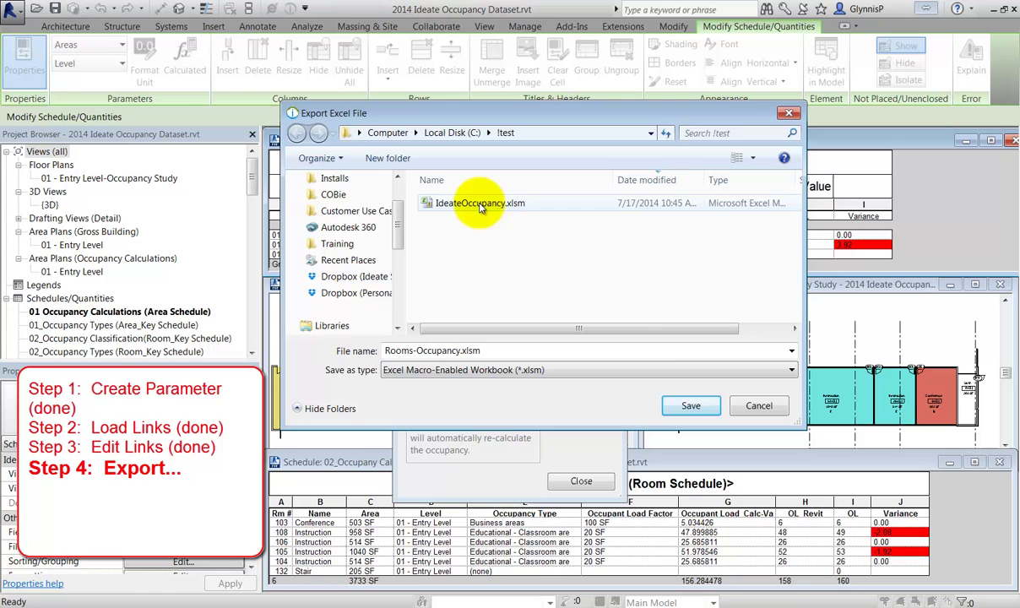
{"action": "left_click", "coordinate": [448, 202]}
{"action": "left_click", "coordinate": [685, 405]}
{"action": "left_click", "coordinate": [470, 302]}
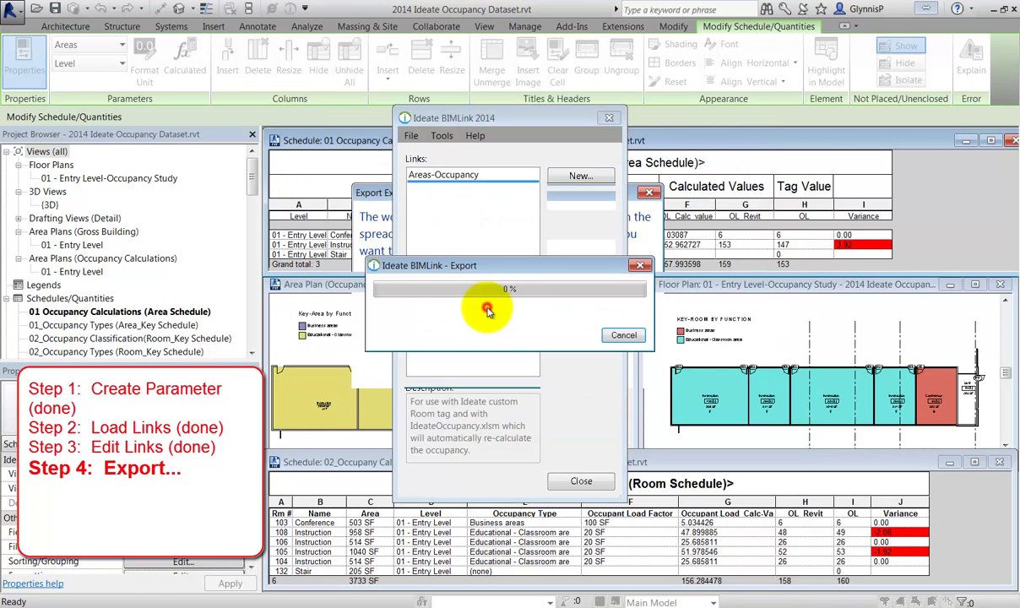
{"action": "left_click", "coordinate": [565, 337]}
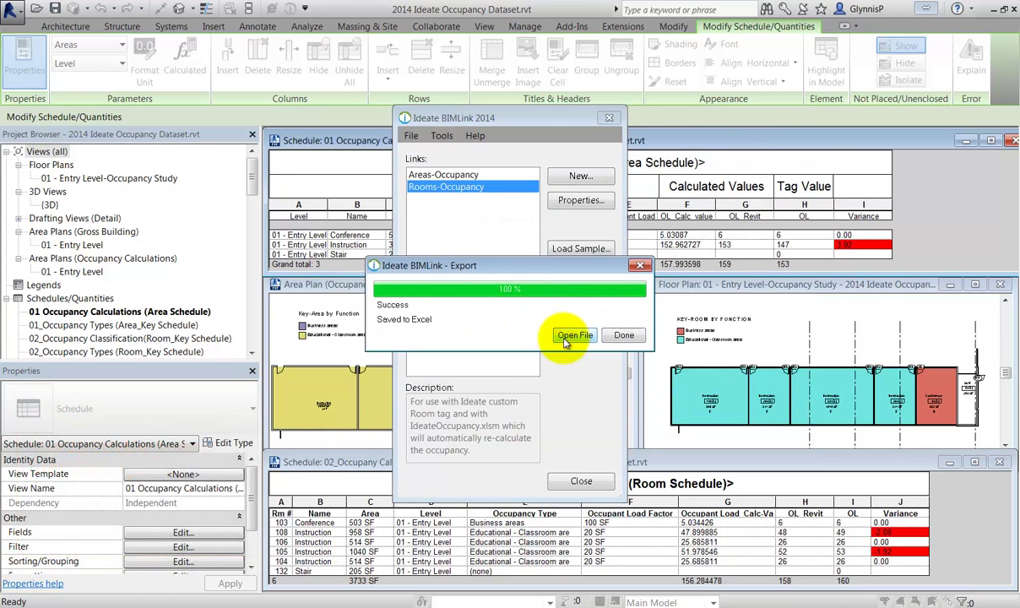
{"action": "left_click", "coordinate": [572, 335]}
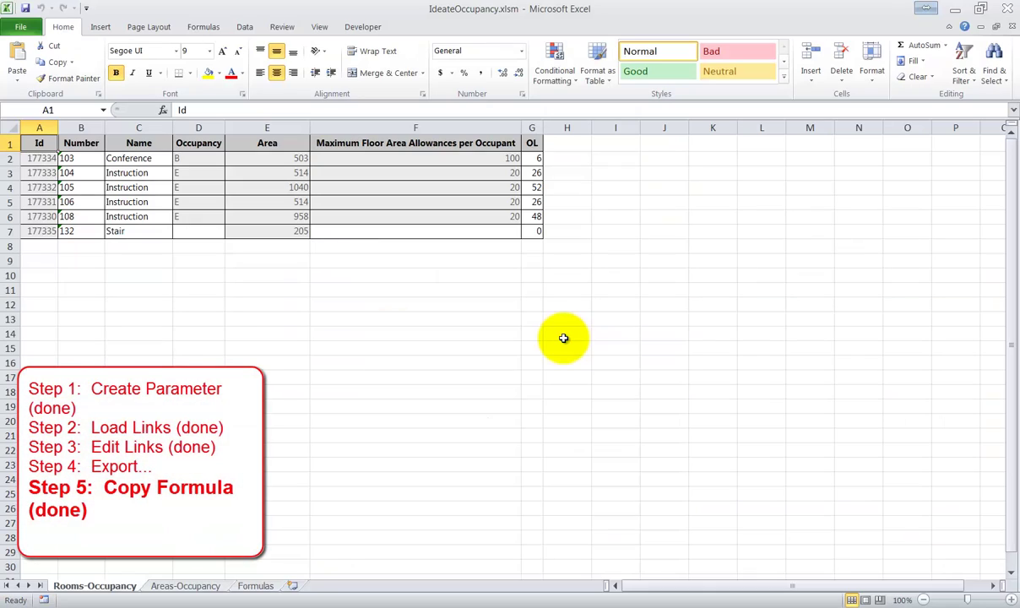
Check the OL formulas on the Rooms-Occupancy and Areas-Occupancy sheets, then save and close the workbook
{"action": "left_click", "coordinate": [536, 161]}
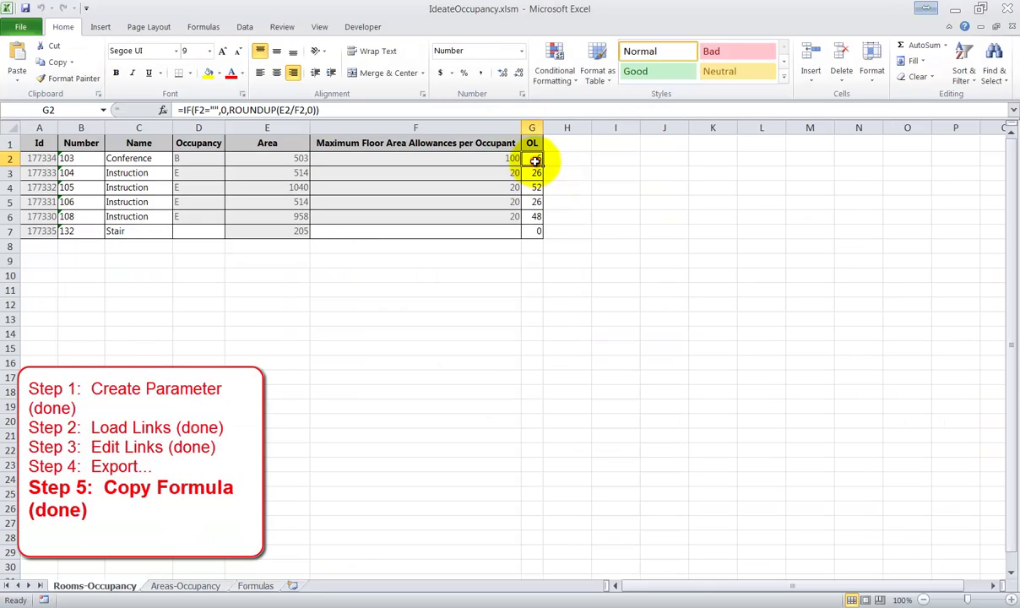
{"action": "left_click", "coordinate": [184, 585]}
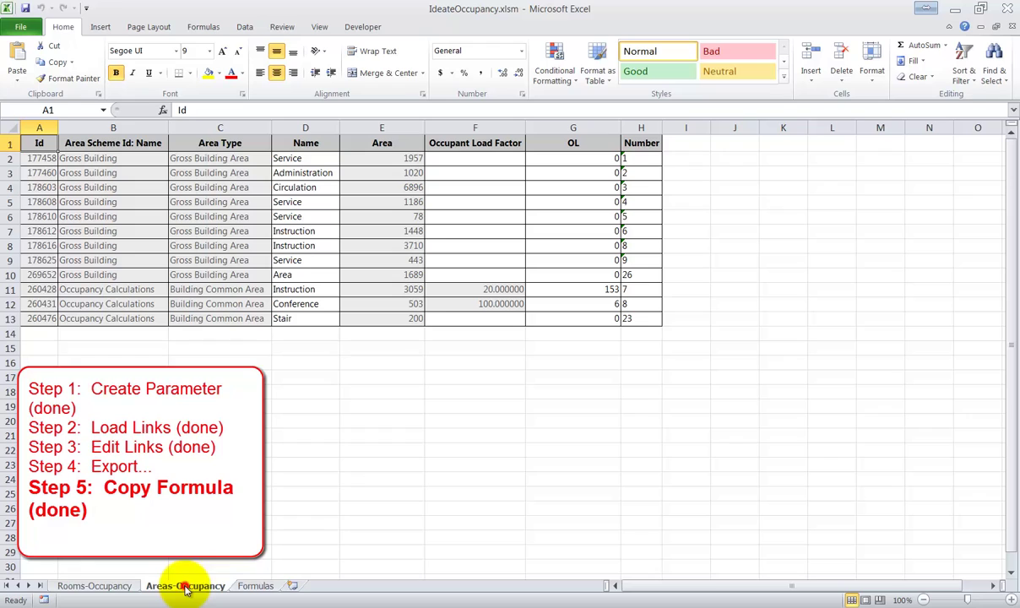
{"action": "left_click", "coordinate": [640, 290]}
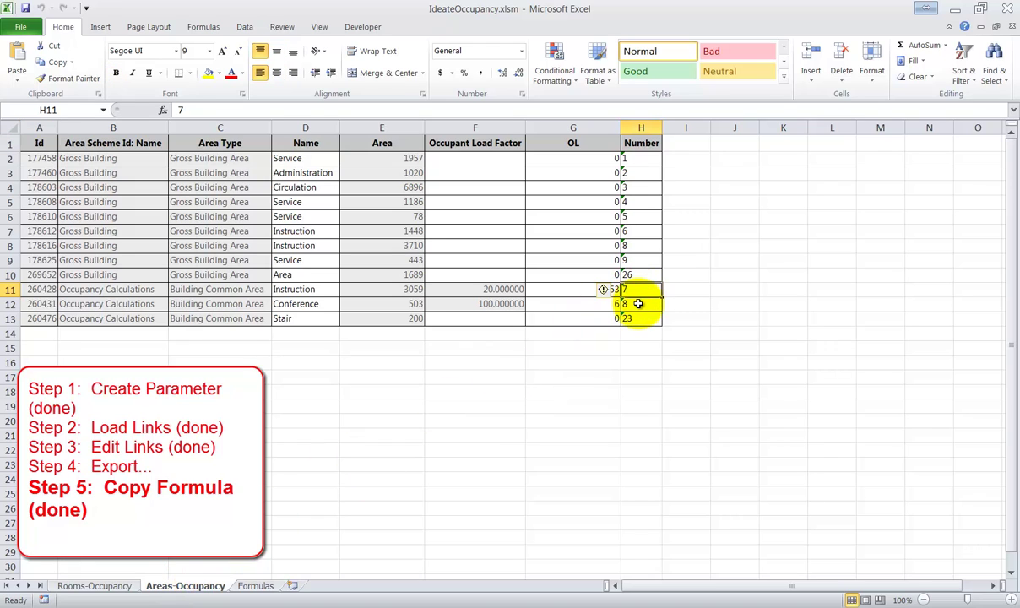
{"action": "left_click", "coordinate": [613, 305]}
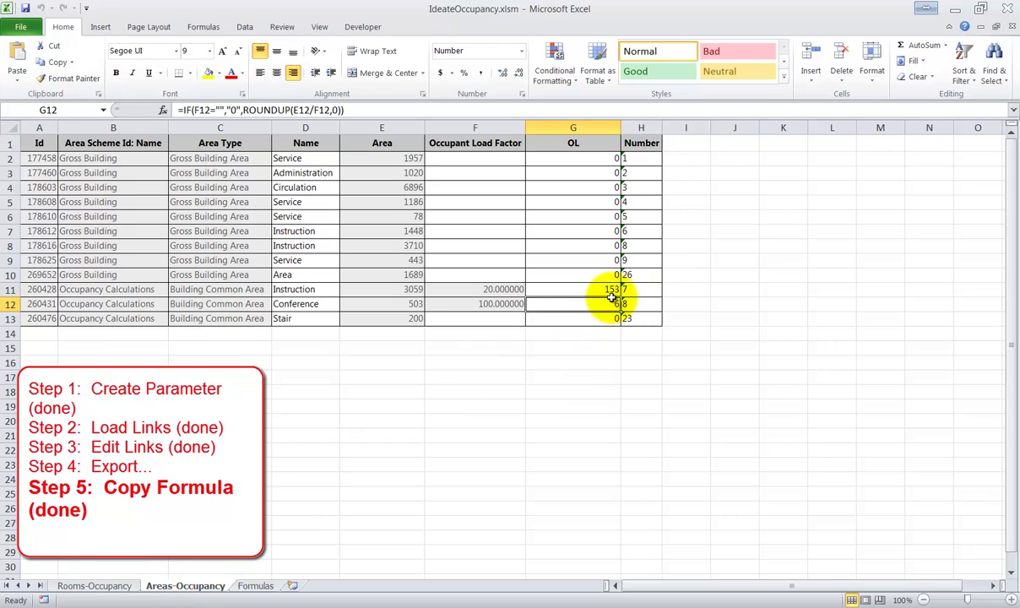
{"action": "left_click", "coordinate": [610, 289]}
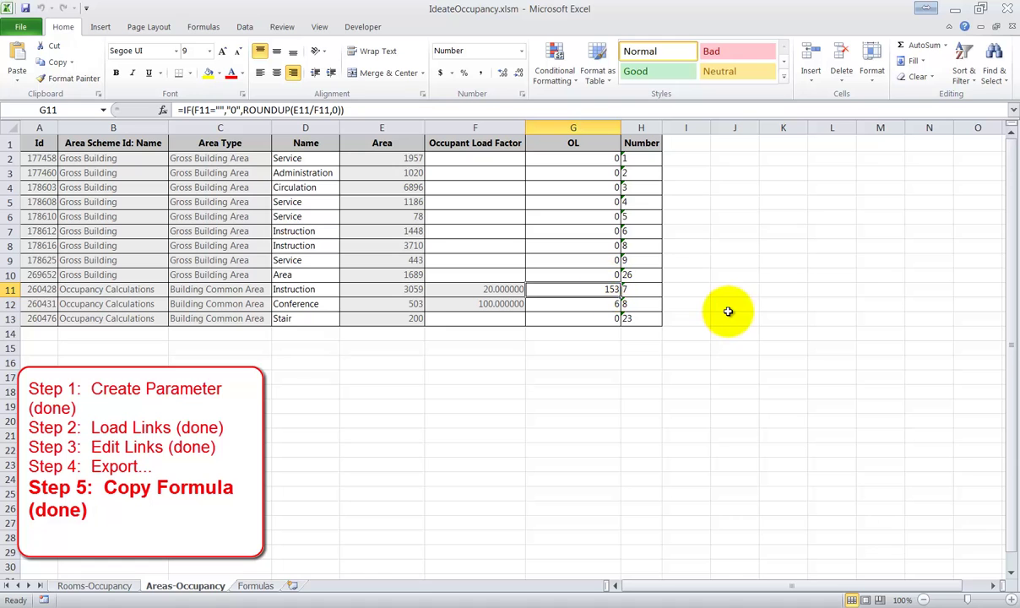
{"action": "left_click", "coordinate": [1006, 8]}
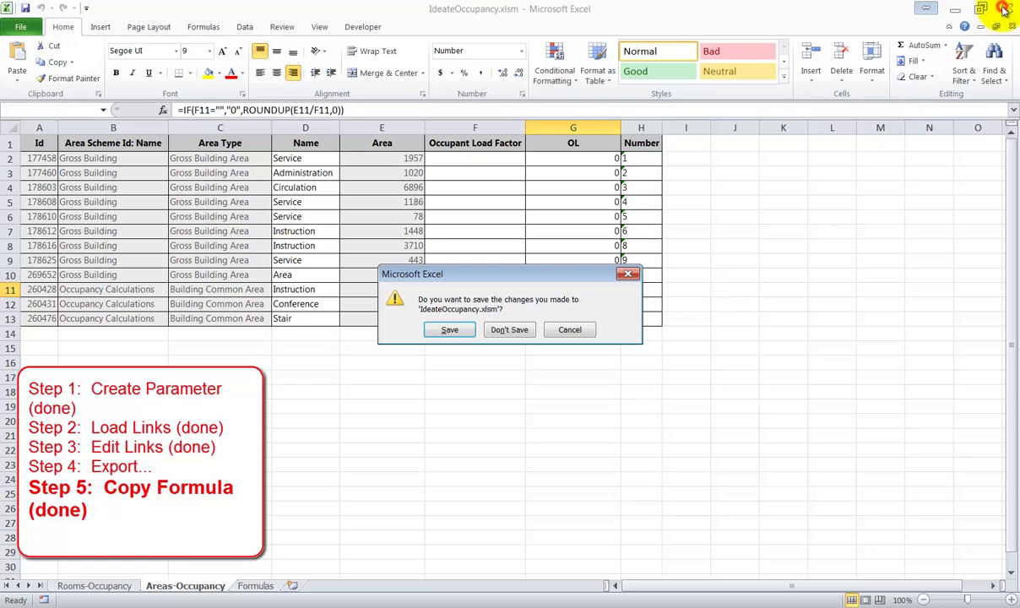
{"action": "left_click", "coordinate": [456, 331]}
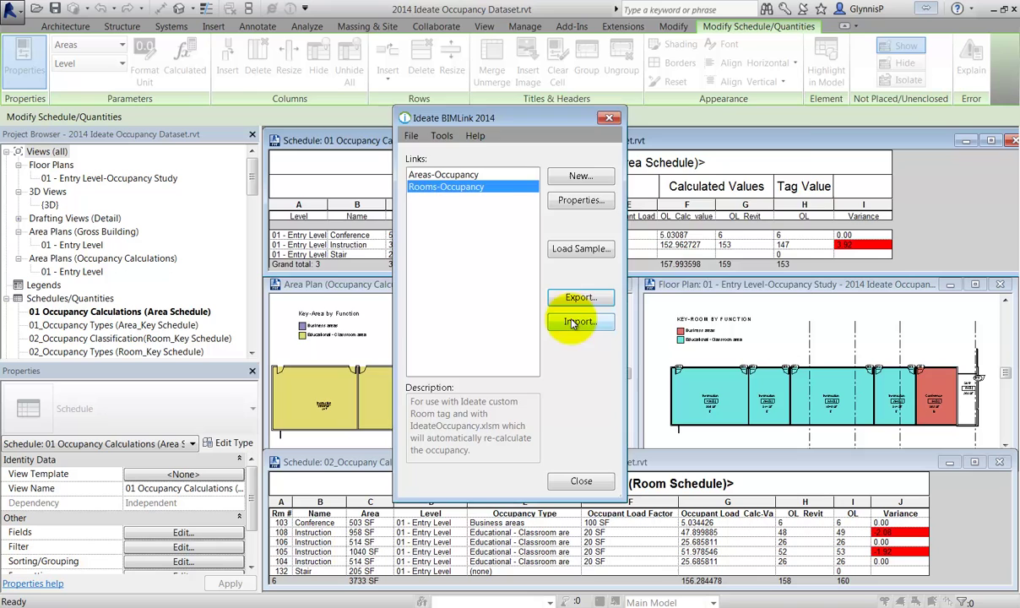
Import the Areas-Occupancy worksheet from IdeateOccupancy.xlsm to update the area OL values
{"action": "left_click", "coordinate": [647, 321]}
{"action": "left_click", "coordinate": [499, 203]}
{"action": "left_click", "coordinate": [683, 405]}
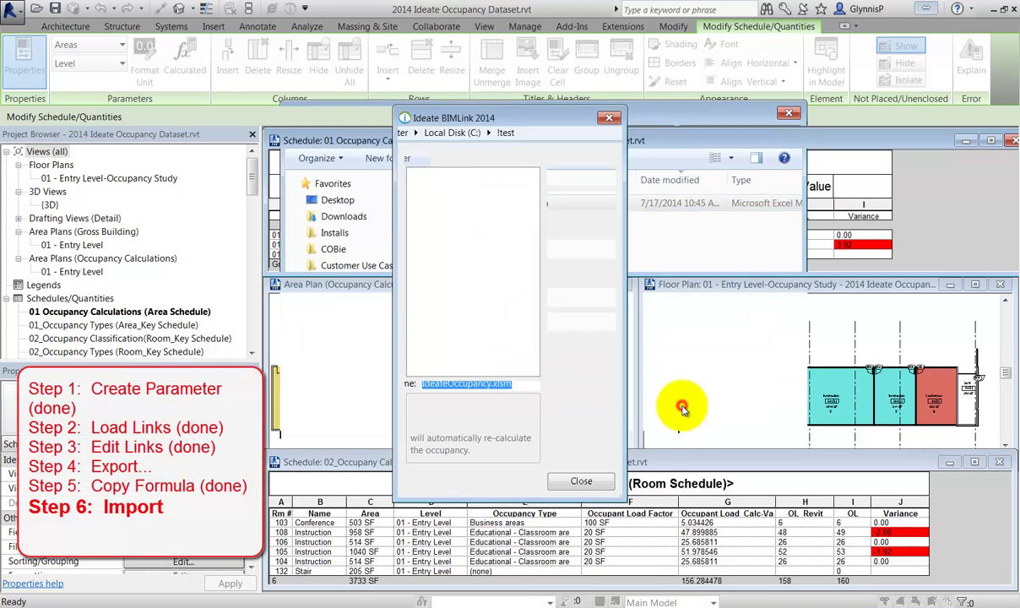
{"action": "left_click", "coordinate": [411, 270]}
{"action": "left_click", "coordinate": [560, 399]}
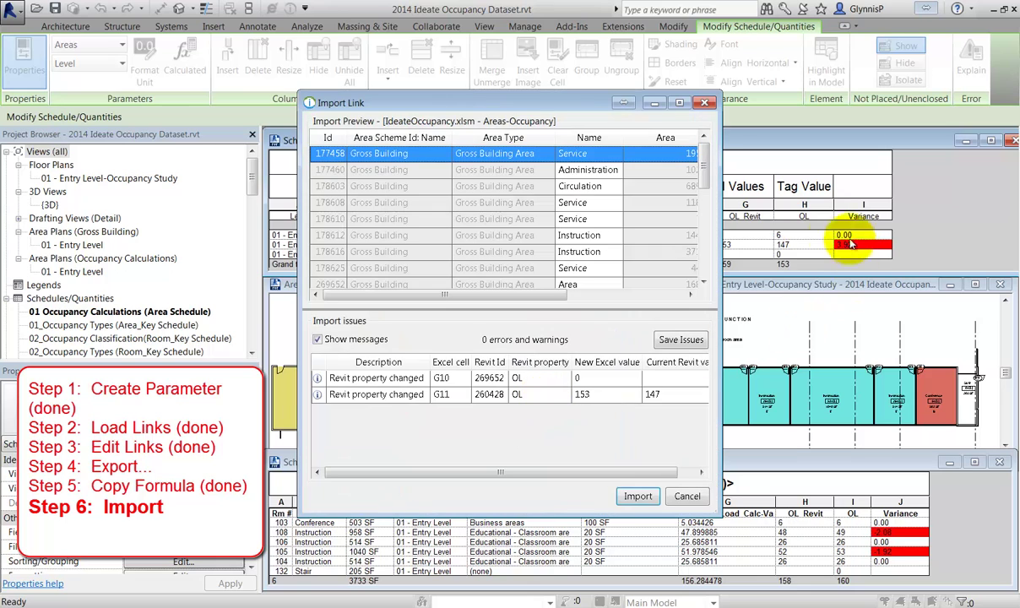
{"action": "left_click", "coordinate": [637, 496]}
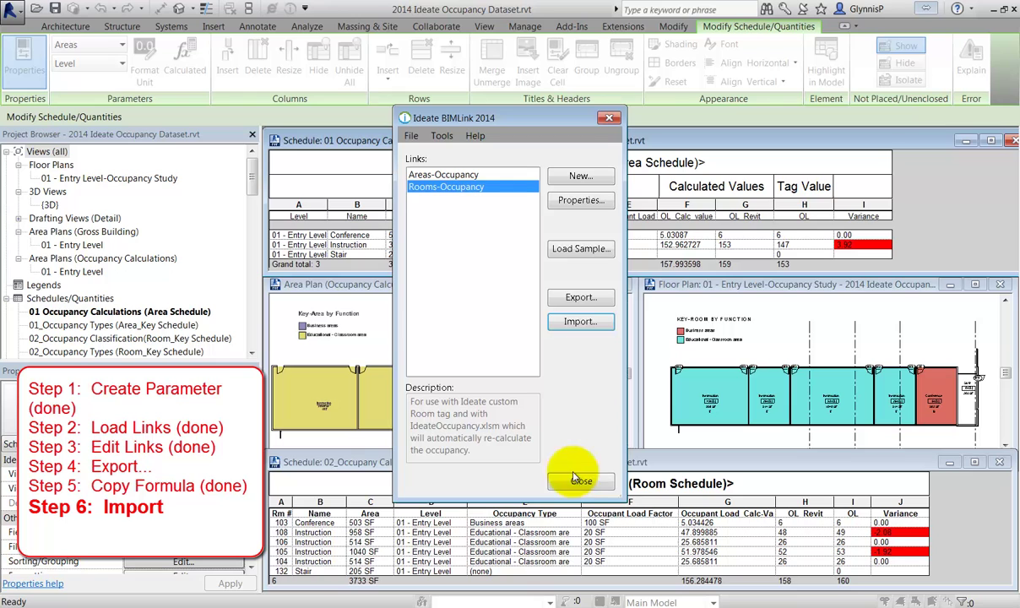
Import the Rooms-Occupancy worksheet to update room OL values, then close BIMLink
{"action": "left_click", "coordinate": [570, 323]}
{"action": "left_click", "coordinate": [484, 205]}
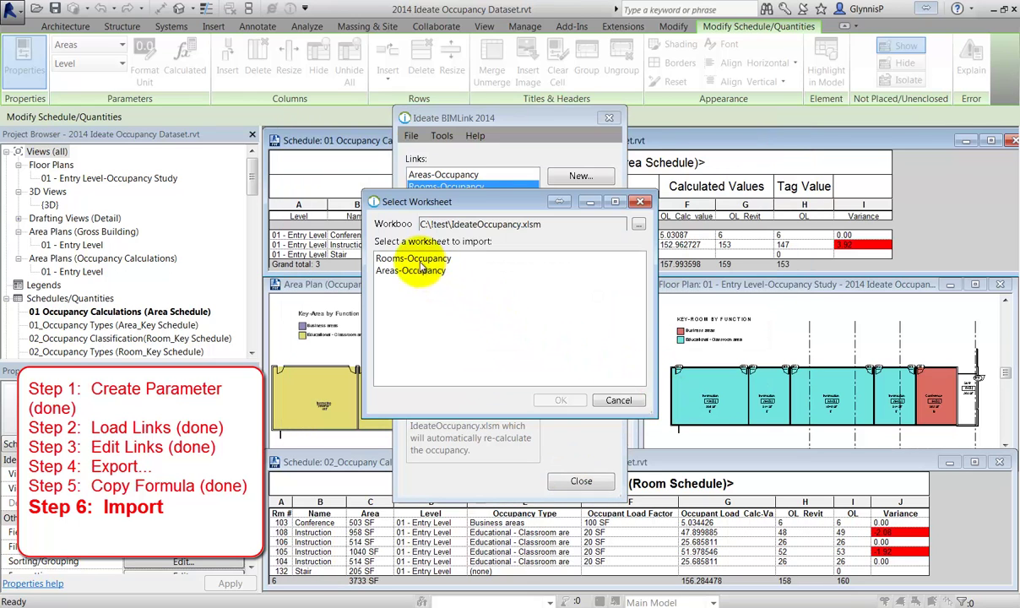
{"action": "left_click", "coordinate": [403, 253]}
{"action": "left_click", "coordinate": [546, 395]}
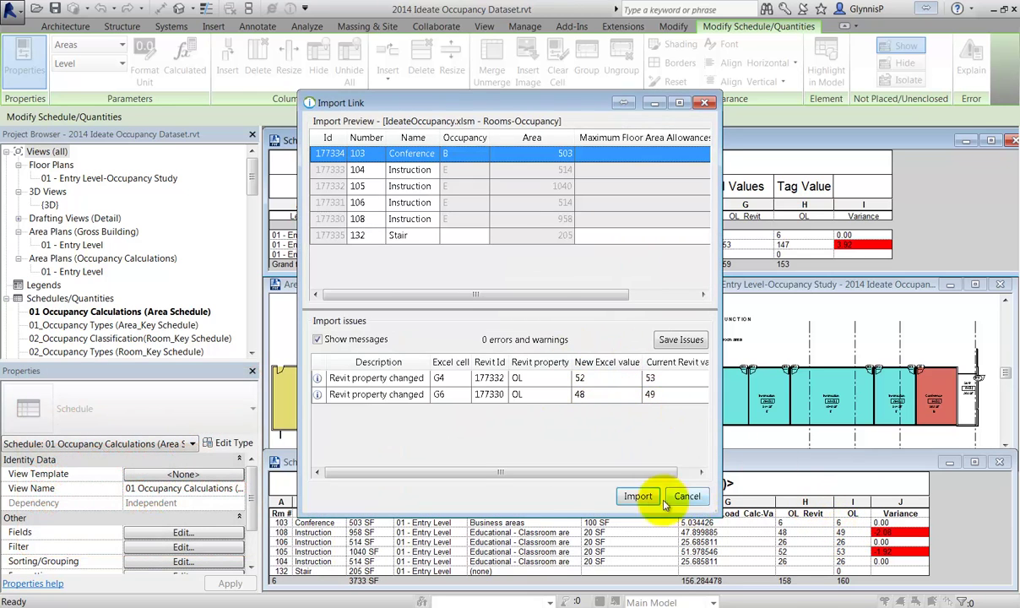
{"action": "left_click", "coordinate": [638, 496]}
{"action": "left_click", "coordinate": [583, 482]}
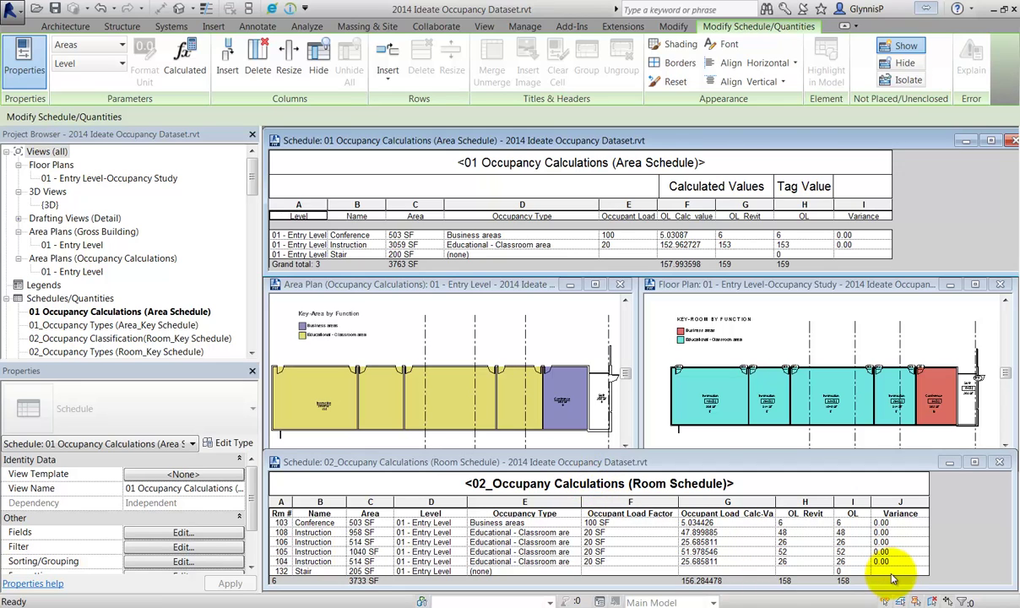
Zoom both floor plan and area plan onto the Instruction tags showing 48(OL), 26(OL) and 153
{"action": "left_click", "coordinate": [709, 420]}
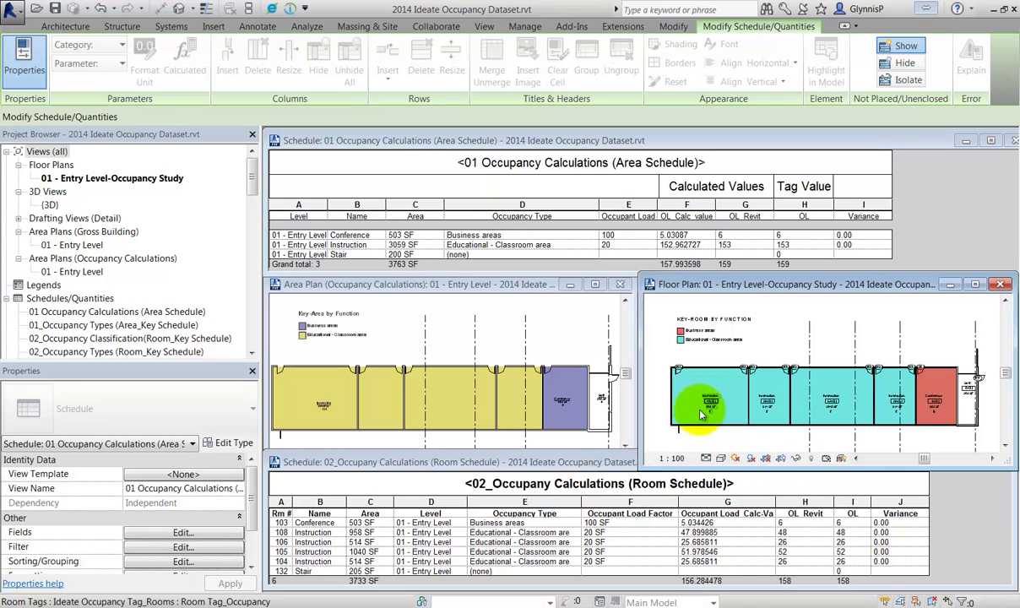
{"action": "scroll", "coordinate": [709, 408], "scroll_direction": "up", "scroll_amount": 4}
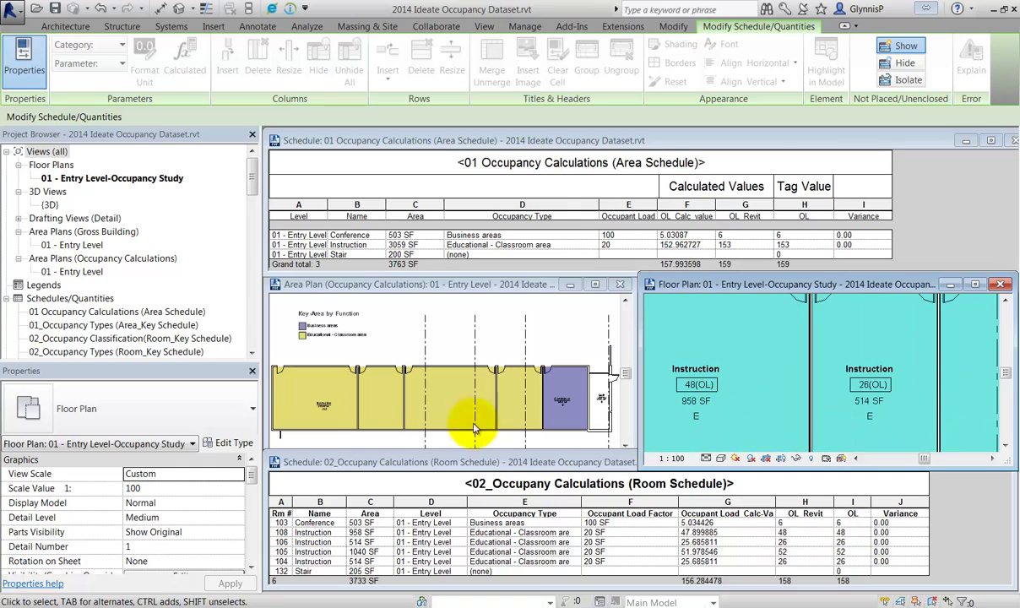
{"action": "left_click", "coordinate": [329, 410]}
{"action": "scroll", "coordinate": [326, 414], "scroll_direction": "up", "scroll_amount": 4}
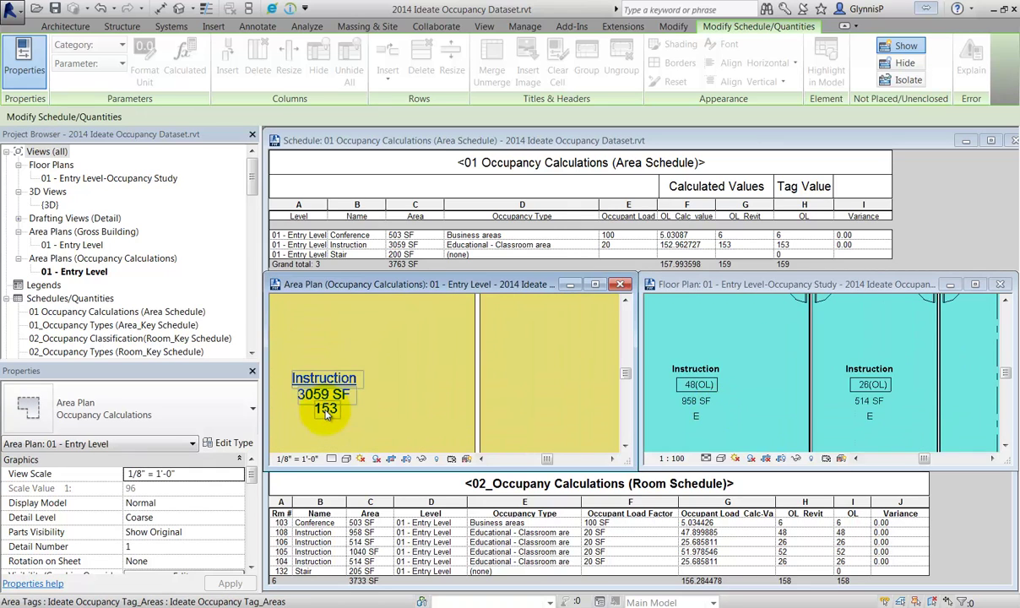
{"action": "scroll", "coordinate": [328, 413], "scroll_direction": "up", "scroll_amount": 1}
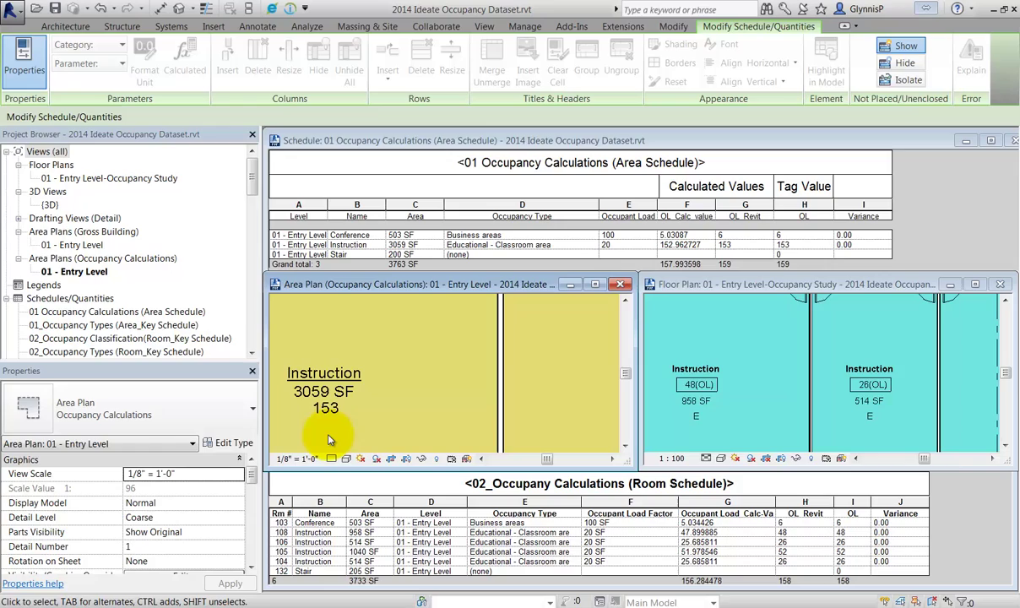